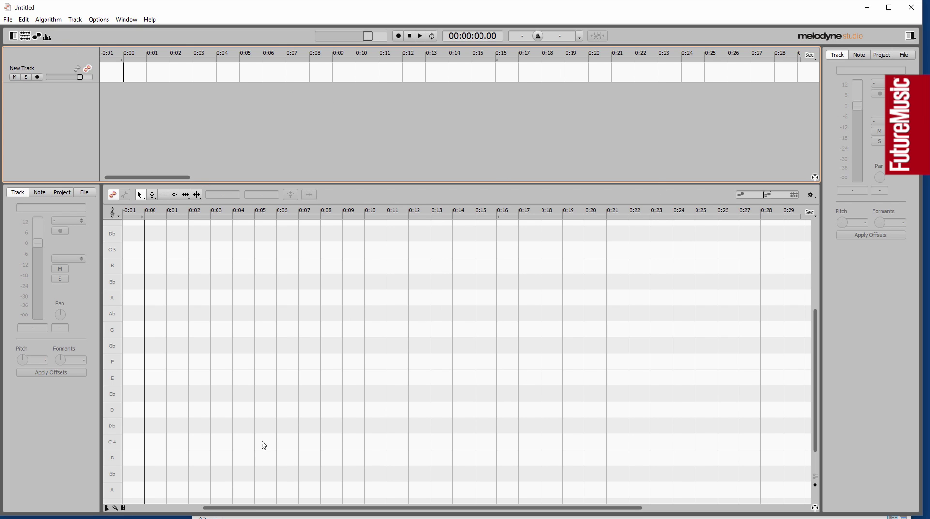
- Show the Sound Editor and toggle the Note Editor and the track area off and back on
{"action": "left_click", "coordinate": [47, 36]}
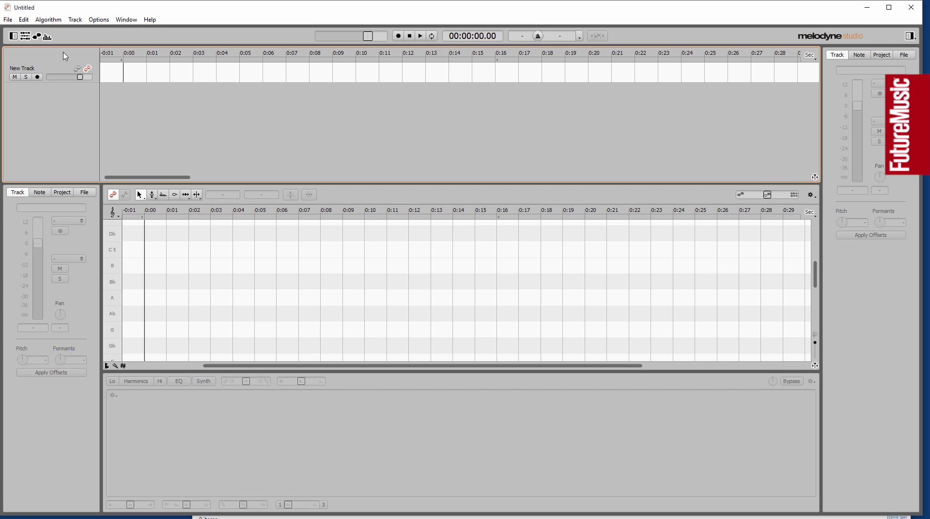
{"action": "left_click", "coordinate": [38, 39]}
{"action": "left_click", "coordinate": [38, 39]}
{"action": "left_click", "coordinate": [23, 38]}
{"action": "left_click", "coordinate": [22, 39]}
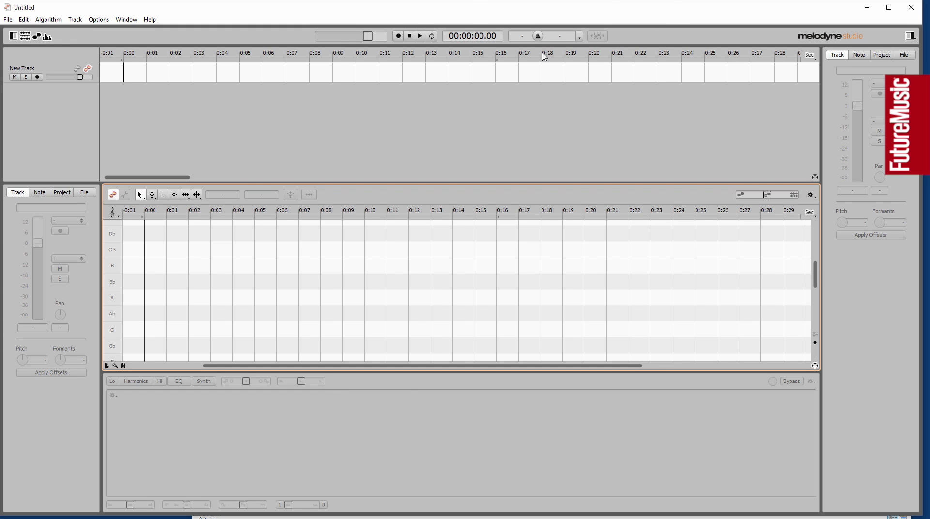
- Open the Edit Tempo view above the note grid and hide the Sound Editor
{"action": "left_click", "coordinate": [579, 37]}
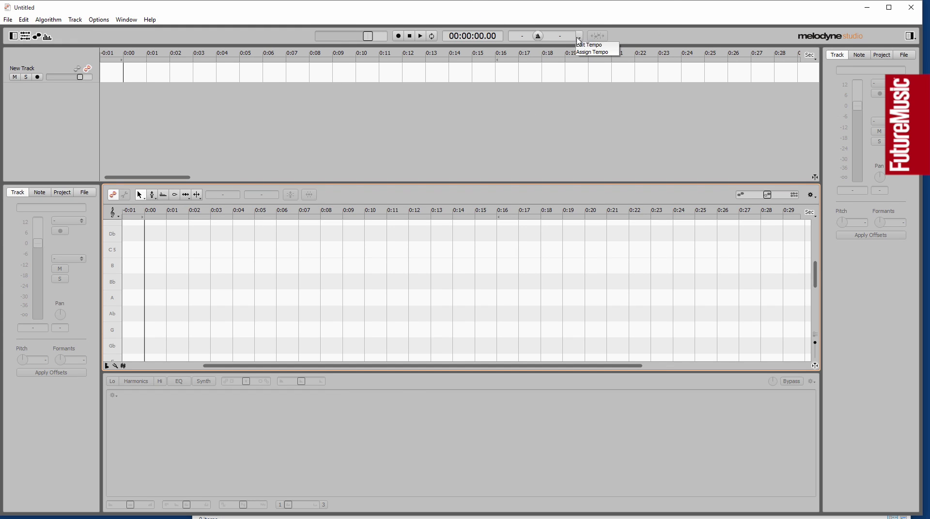
{"action": "left_click", "coordinate": [599, 49]}
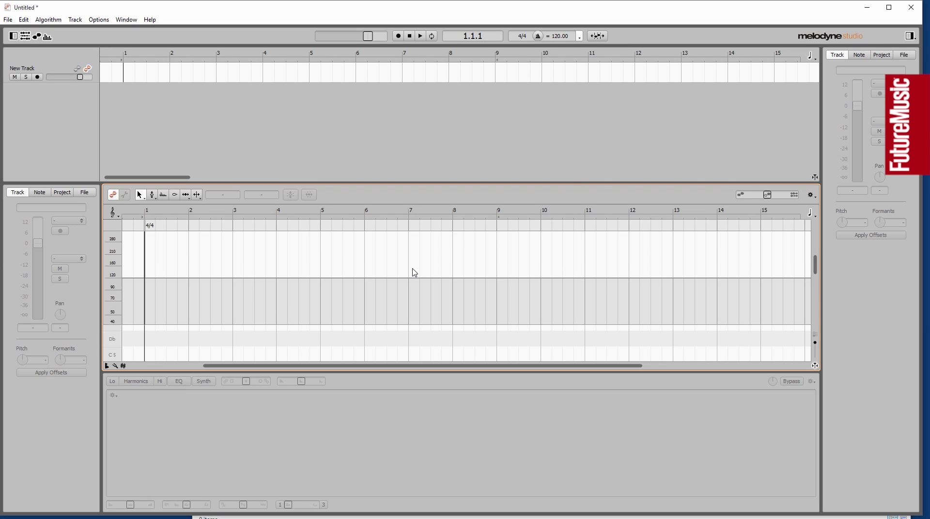
{"action": "left_click", "coordinate": [47, 38]}
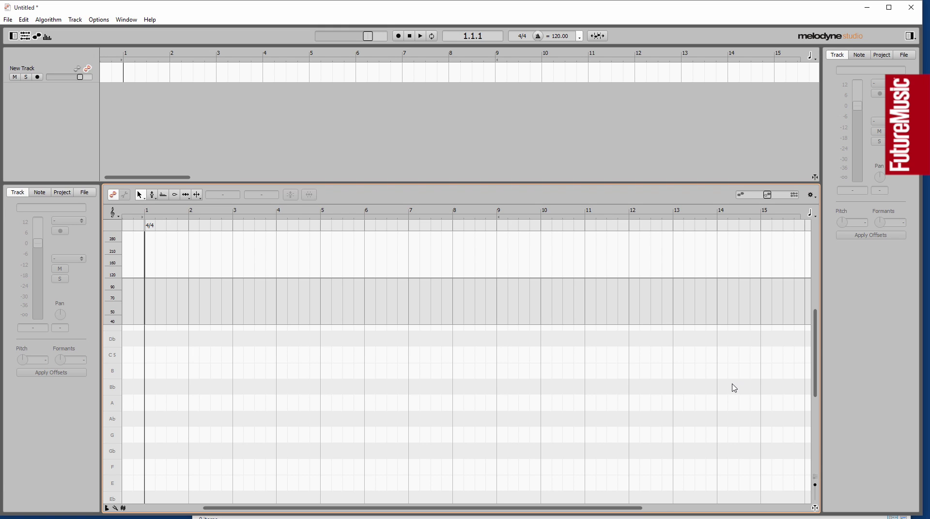
- Import the four audio files Melodyne Mix-00-Drums.wav, Melodyne Mix-01-Piano.wav, Melodyne Mix-02-Syn Lead.wav and Melodyne Mix-03-Vox.wav from the Melodyne Audio folder
{"action": "left_click", "coordinate": [8, 19]}
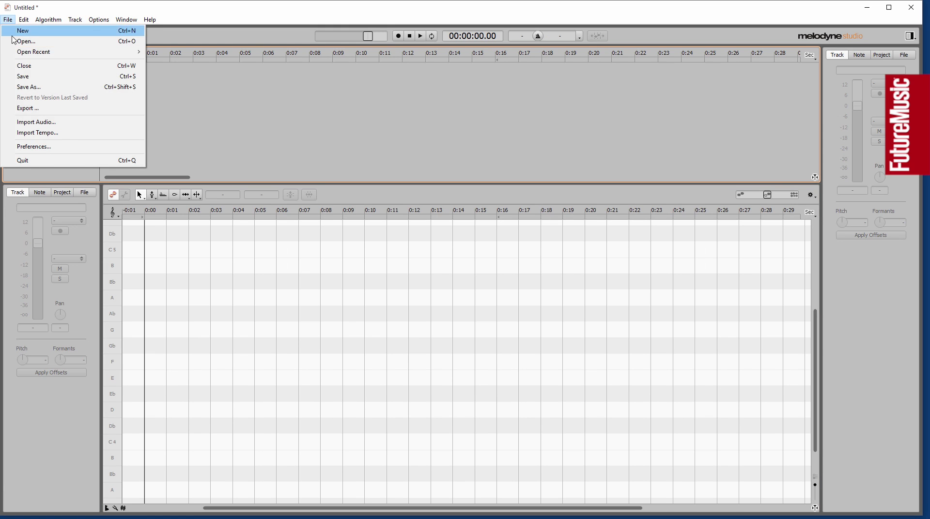
{"action": "left_click", "coordinate": [48, 125]}
{"action": "left_click", "coordinate": [111, 89]}
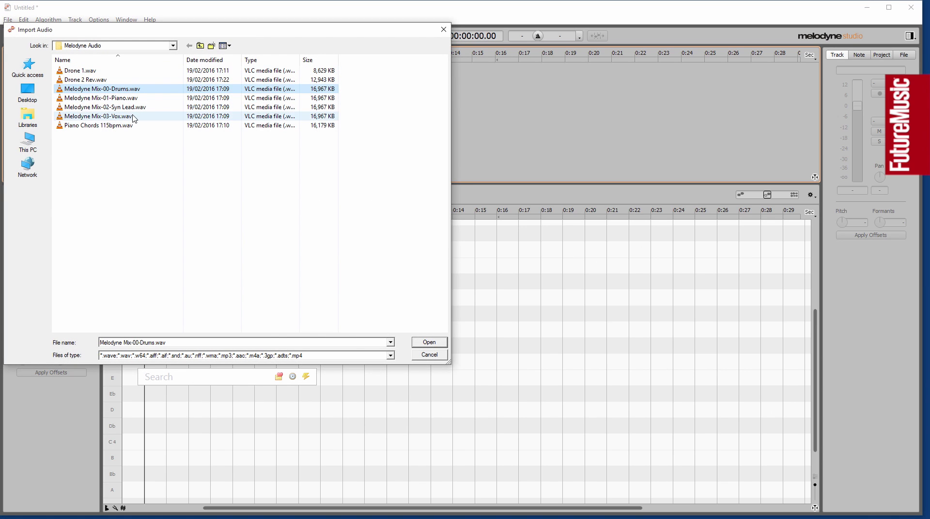
{"action": "left_click", "coordinate": [133, 116], "text": "shift"}
{"action": "left_click", "coordinate": [430, 342]}
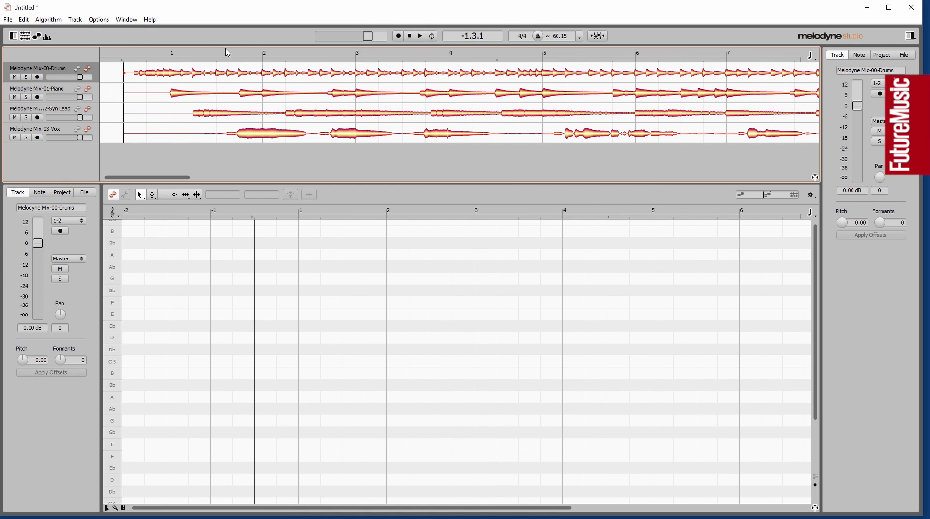
- Check which detection algorithm is assigned to each of the Drums, Piano, Syn Lead and Vox tracks
{"action": "left_click", "coordinate": [48, 20]}
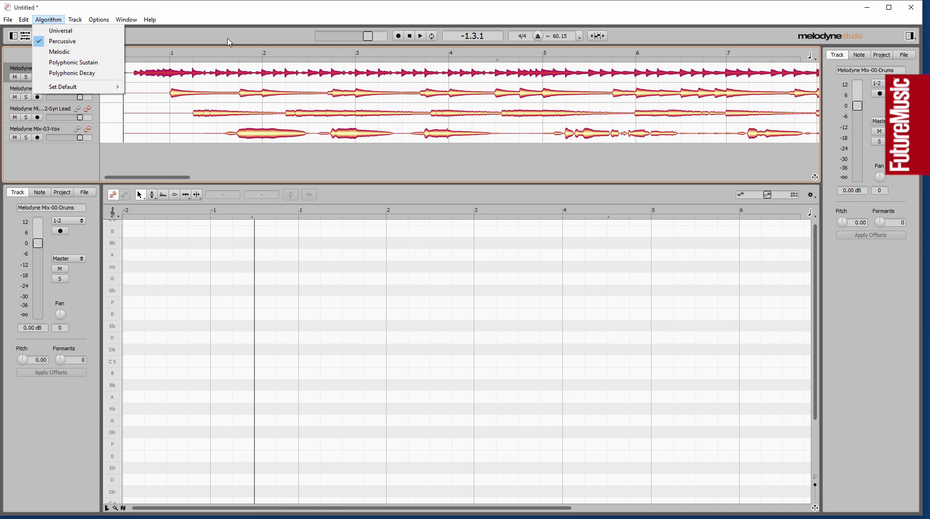
{"action": "left_click", "coordinate": [183, 79]}
{"action": "left_click", "coordinate": [200, 93]}
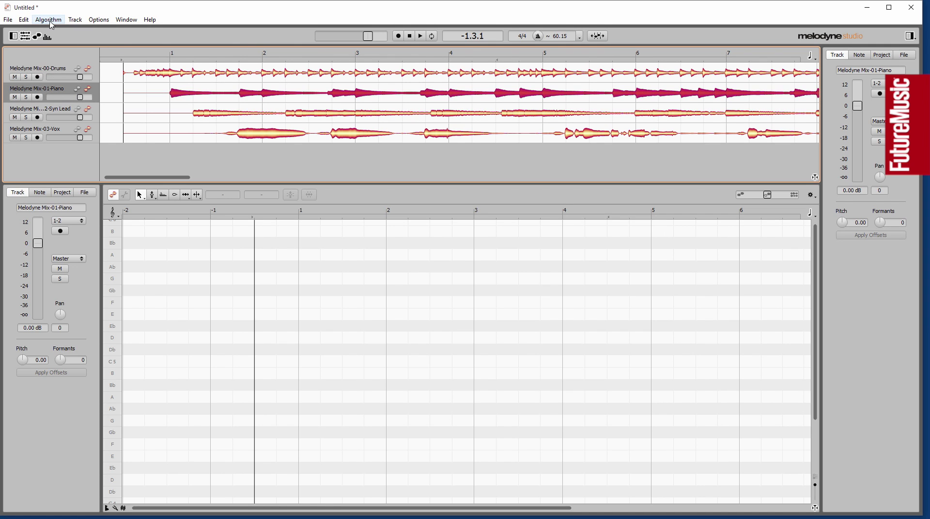
{"action": "left_click", "coordinate": [48, 19]}
{"action": "left_click", "coordinate": [217, 33]}
{"action": "left_click", "coordinate": [237, 114]}
{"action": "left_click", "coordinate": [48, 19]}
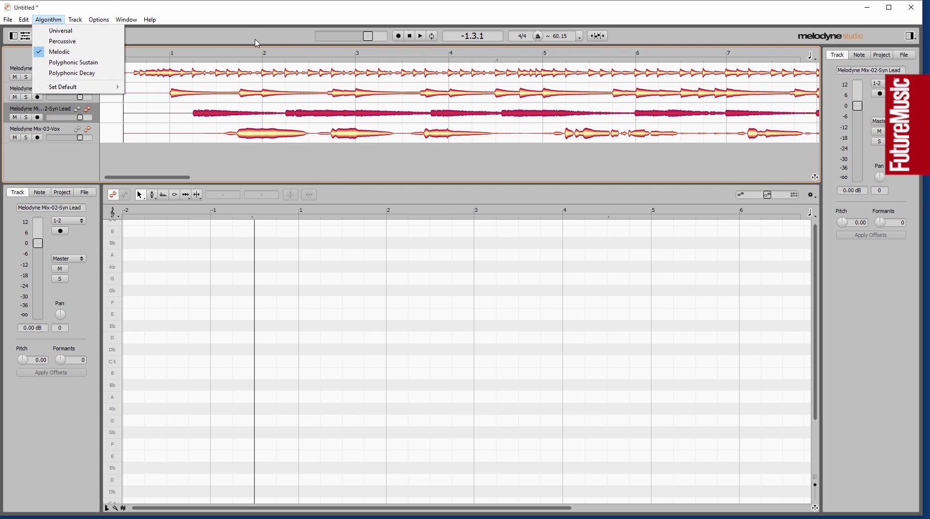
{"action": "left_click", "coordinate": [250, 121]}
{"action": "left_click", "coordinate": [256, 136]}
{"action": "left_click", "coordinate": [48, 20]}
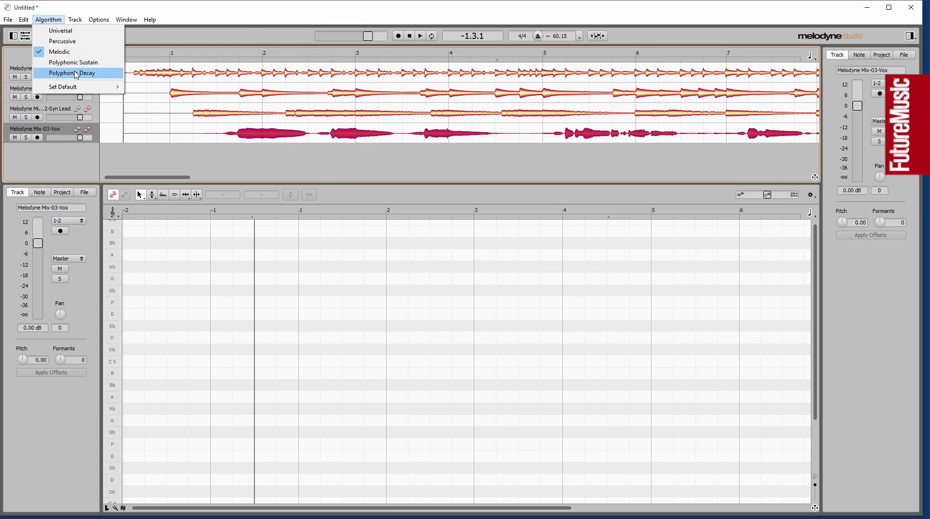
{"action": "left_click", "coordinate": [211, 162]}
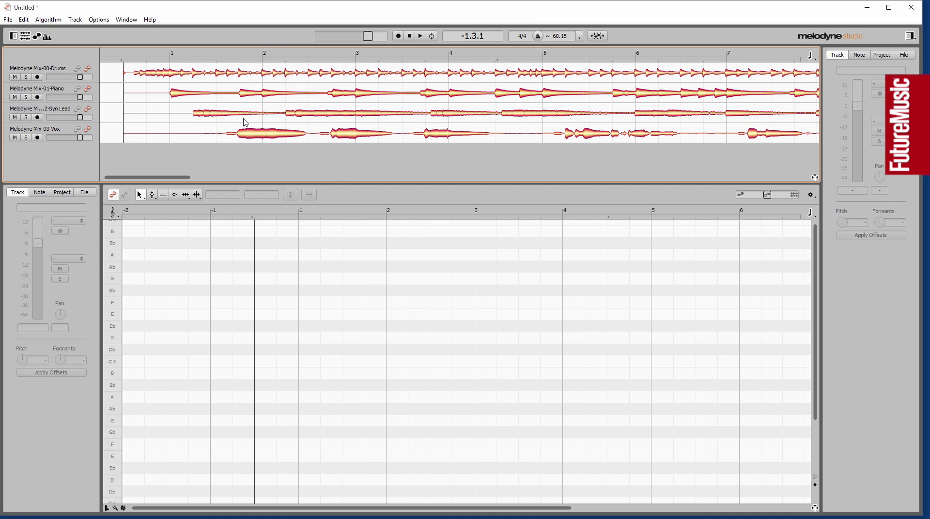
- Examine the extent of the track timeline and, with the Drums track selected, the note editor's time and pitch ranges
{"action": "left_click", "coordinate": [402, 177]}
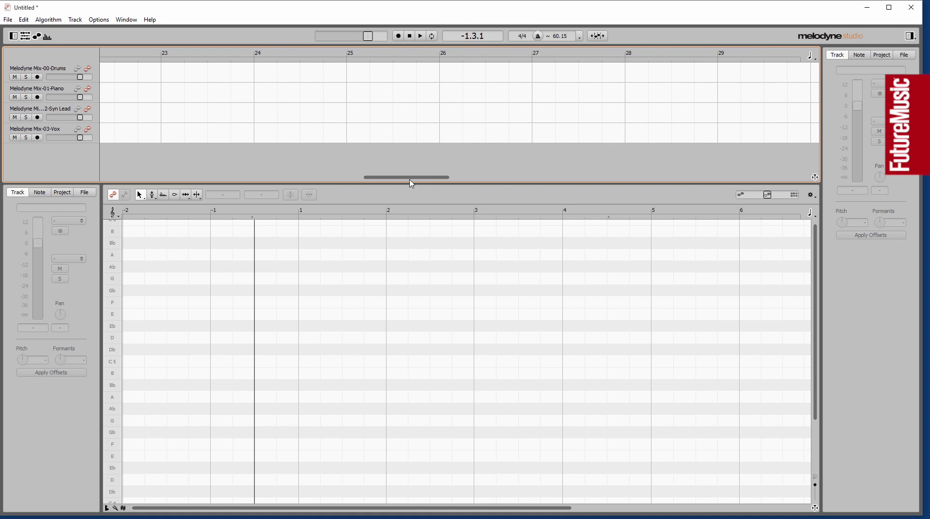
{"action": "left_click_drag", "start_coordinate": [411, 183], "coordinate": [138, 183]}
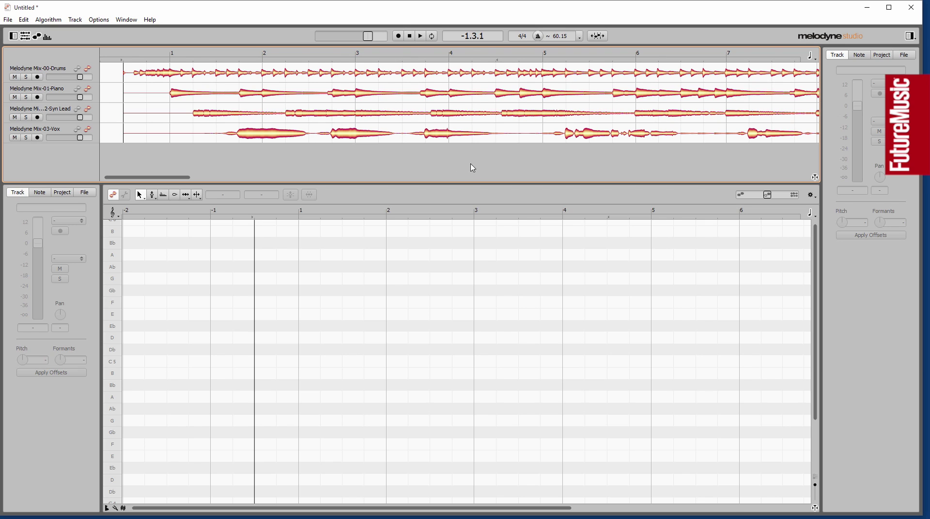
{"action": "left_click", "coordinate": [94, 72]}
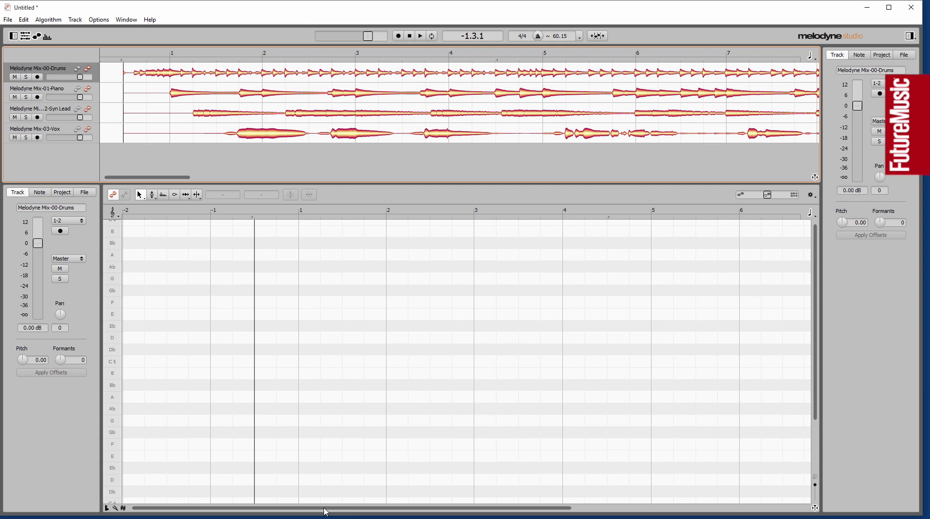
{"action": "left_click_drag", "start_coordinate": [325, 512], "coordinate": [569, 492]}
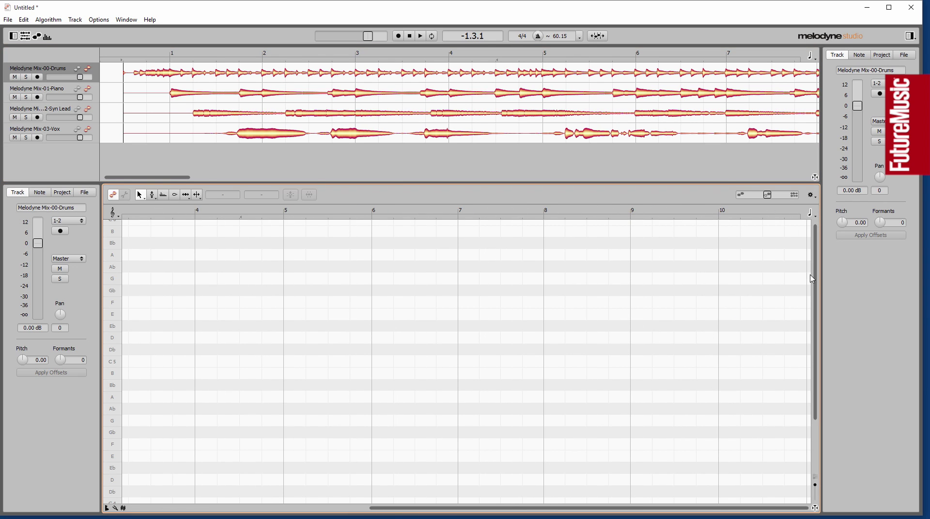
{"action": "left_click_drag", "start_coordinate": [812, 279], "coordinate": [814, 327]}
{"action": "left_click", "coordinate": [349, 73]}
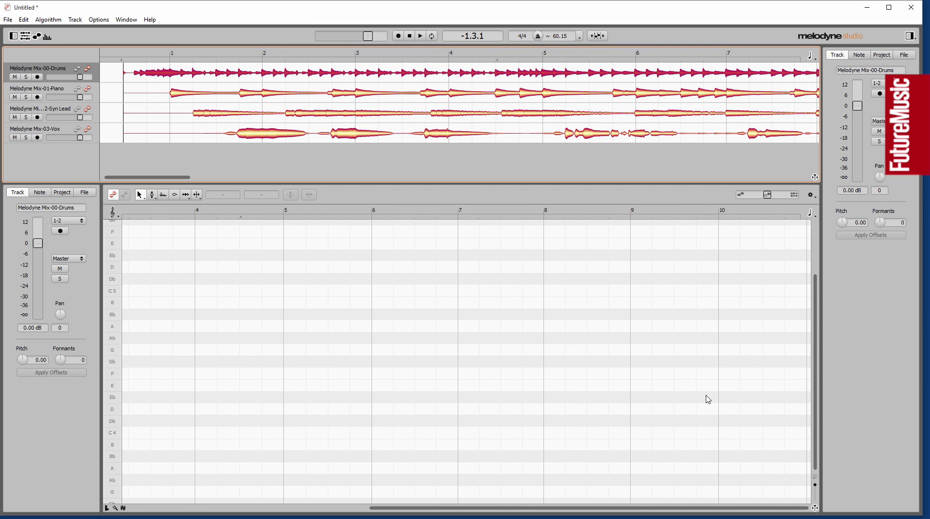
{"action": "left_click_drag", "start_coordinate": [815, 437], "coordinate": [817, 319]}
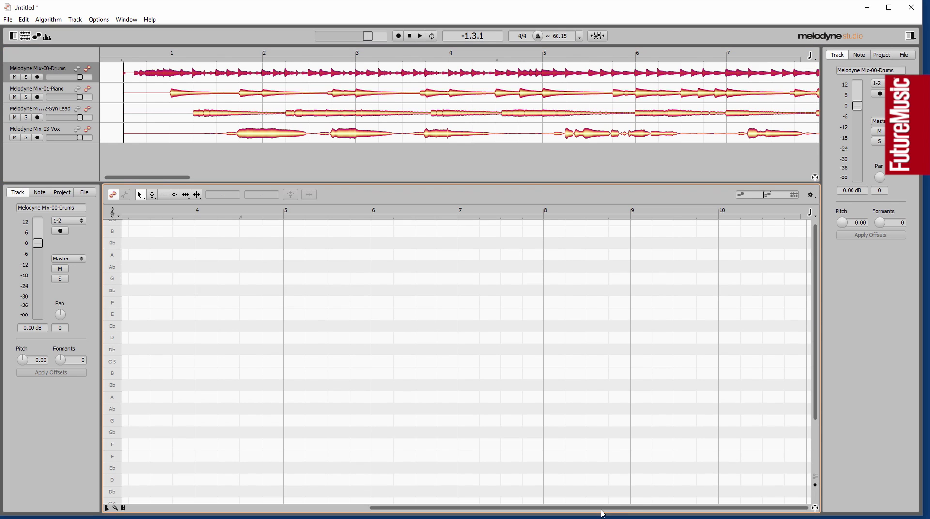
{"action": "left_click_drag", "start_coordinate": [602, 513], "coordinate": [274, 509]}
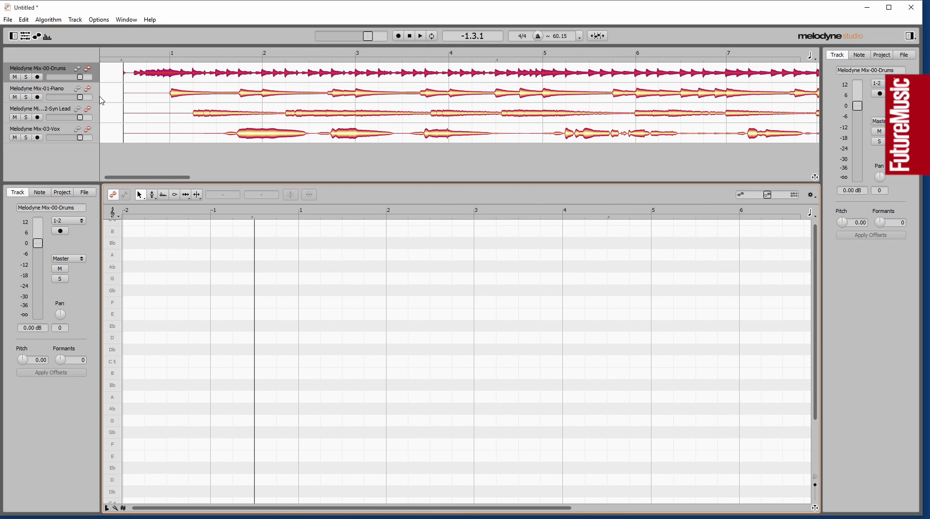
{"action": "left_click", "coordinate": [161, 60]}
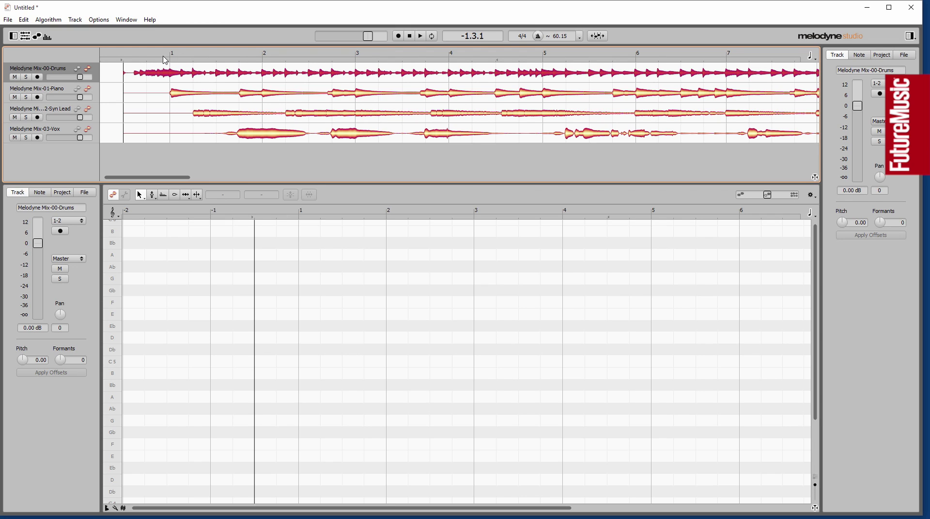
- Display the Piano, Syn Lead and Vox tracks one after another in the note editor
{"action": "left_click", "coordinate": [90, 95]}
{"action": "left_click", "coordinate": [90, 110]}
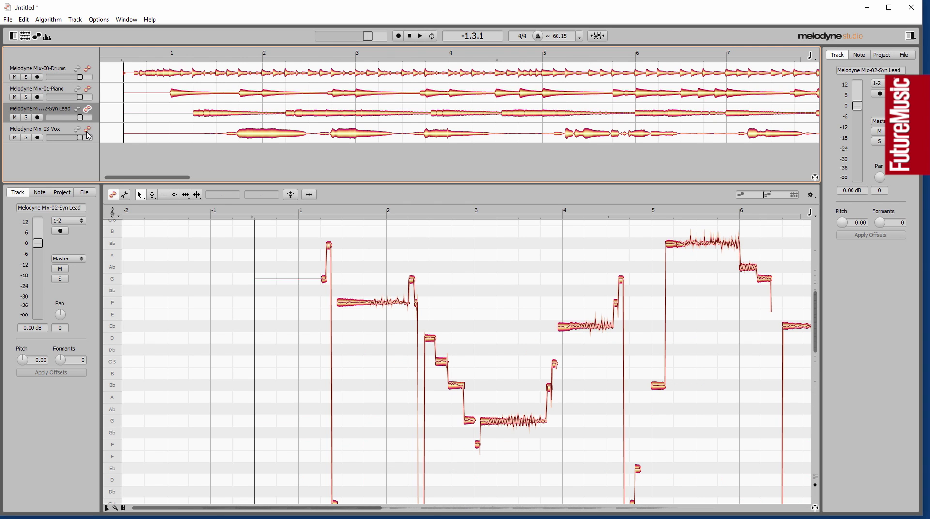
{"action": "left_click", "coordinate": [88, 131]}
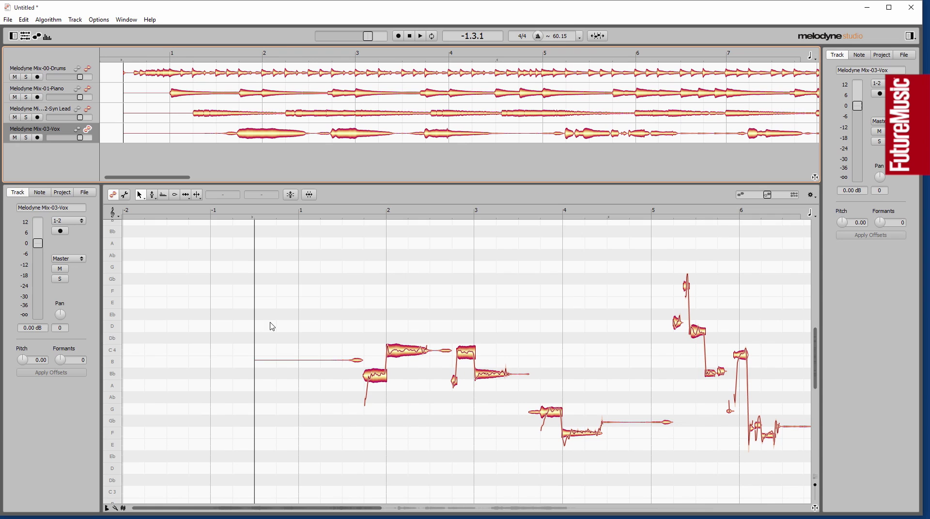
- Show the Drums track in the note editor with its blobs enlarged and the start of the recording in view
{"action": "left_click", "coordinate": [87, 68]}
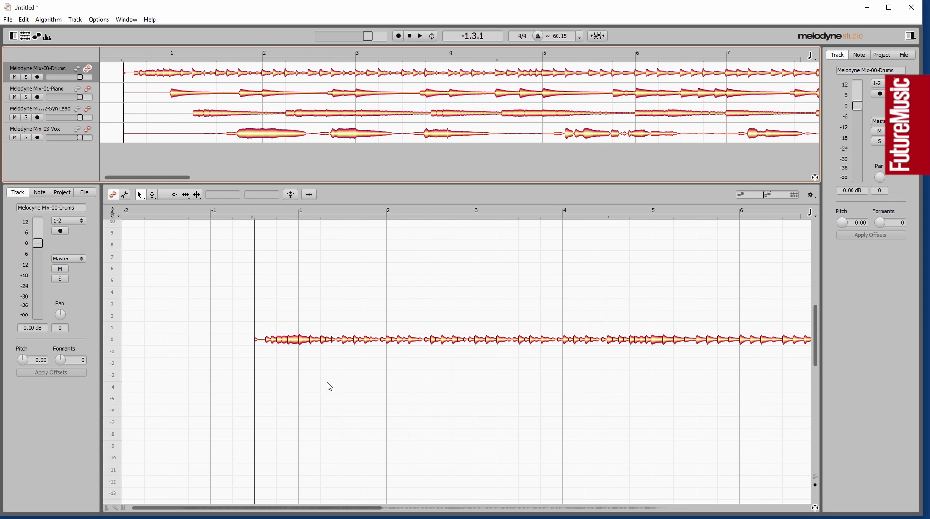
{"action": "scroll", "coordinate": [352, 388], "scroll_direction": "down", "scroll_amount": 3}
{"action": "scroll", "coordinate": [351, 388], "scroll_direction": "up", "scroll_amount": 3}
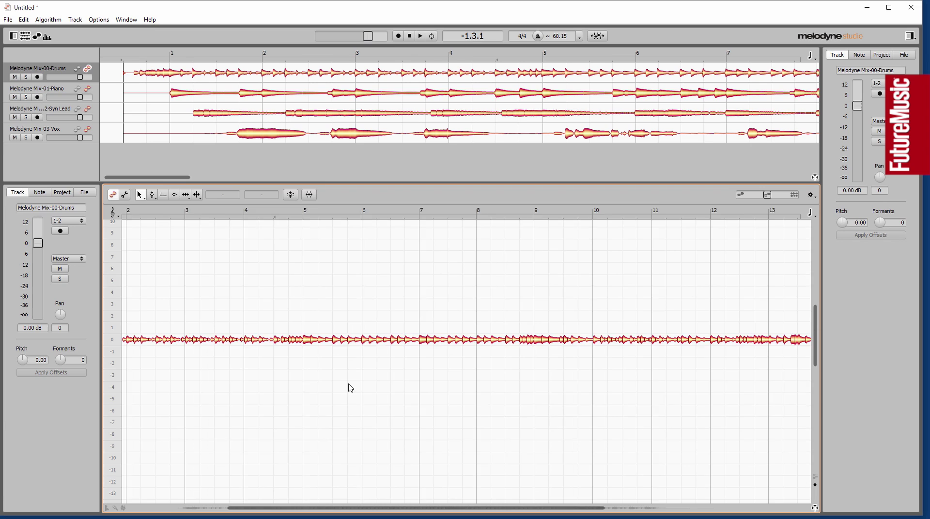
{"action": "scroll", "coordinate": [392, 397], "scroll_direction": "down", "scroll_amount": 3}
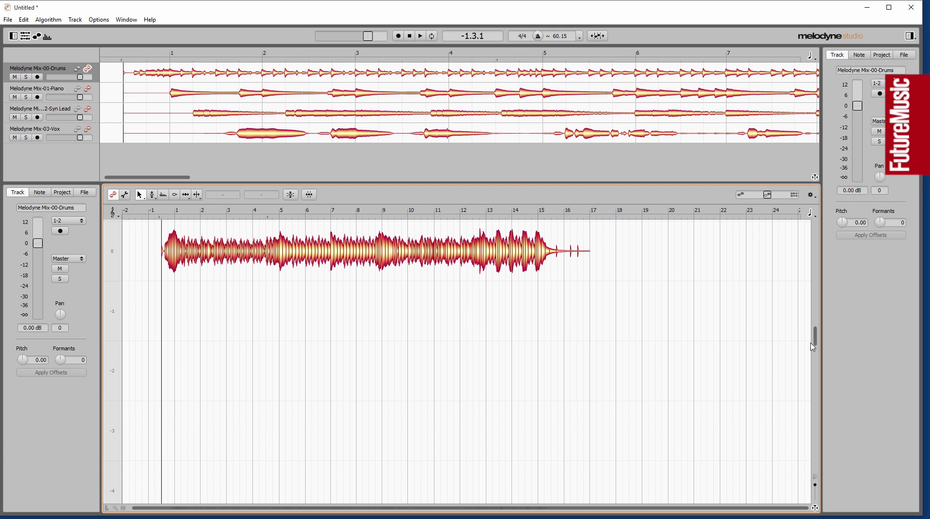
{"action": "left_click_drag", "start_coordinate": [811, 343], "coordinate": [816, 336]}
{"action": "scroll", "coordinate": [785, 347], "scroll_direction": "up", "scroll_amount": 3}
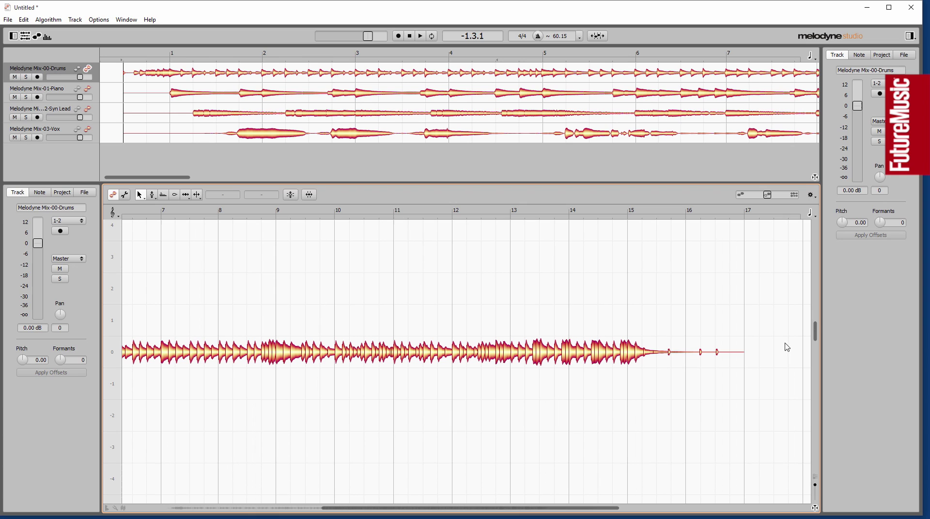
{"action": "left_click_drag", "start_coordinate": [511, 506], "coordinate": [322, 518]}
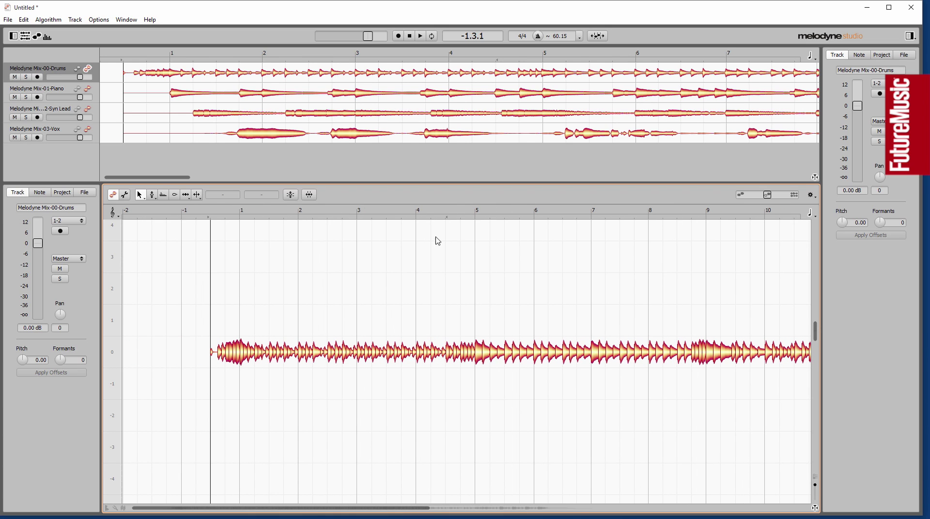
- Open the Edit Tempo view and stretch its vertical scale until the tempo curve's variations are clearly readable
{"action": "left_click", "coordinate": [580, 37]}
{"action": "left_click", "coordinate": [587, 45]}
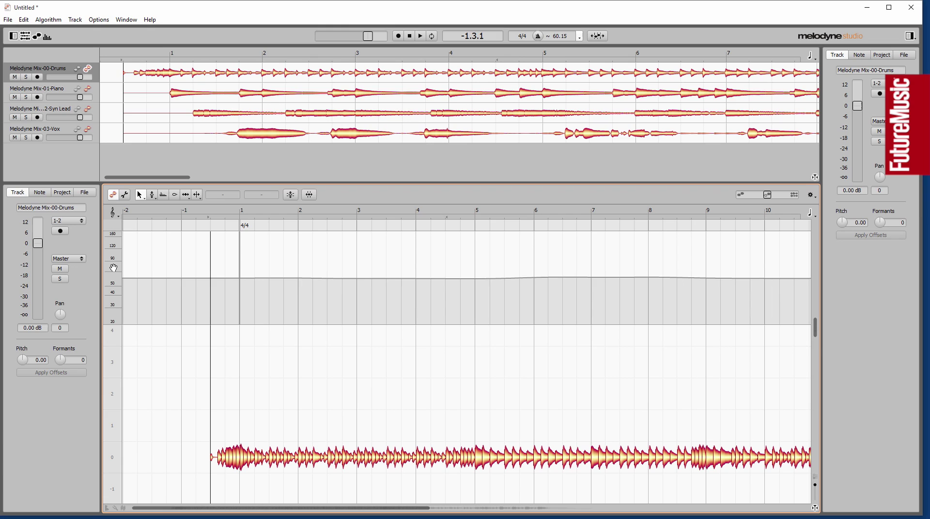
{"action": "left_click_drag", "start_coordinate": [114, 266], "coordinate": [115, 145]}
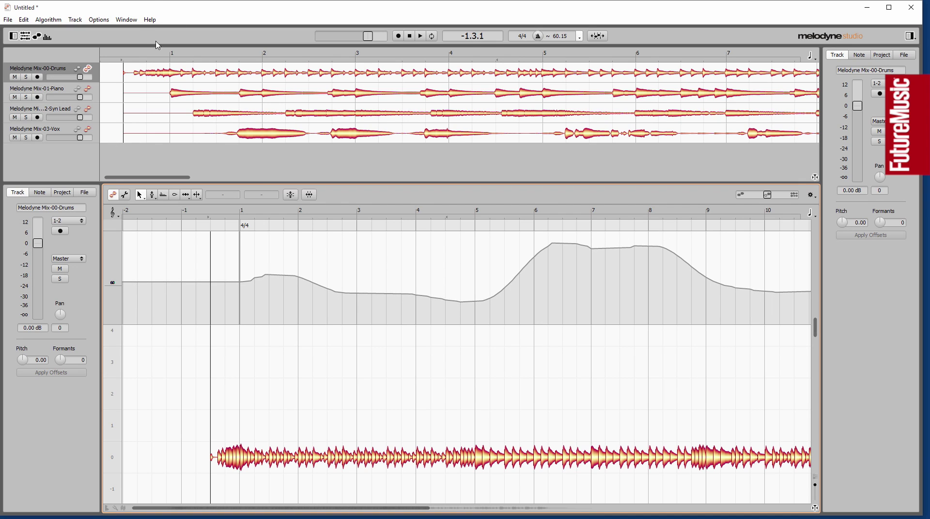
- Mute the Syn Lead and Vox tracks and listen to the drums and piano up to about bar 4
{"action": "key", "text": "space"}
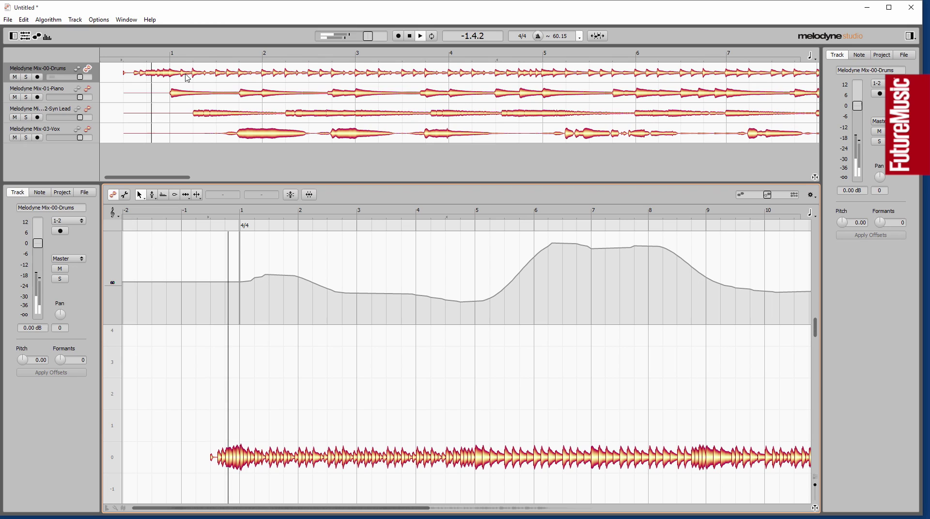
{"action": "key", "text": "space"}
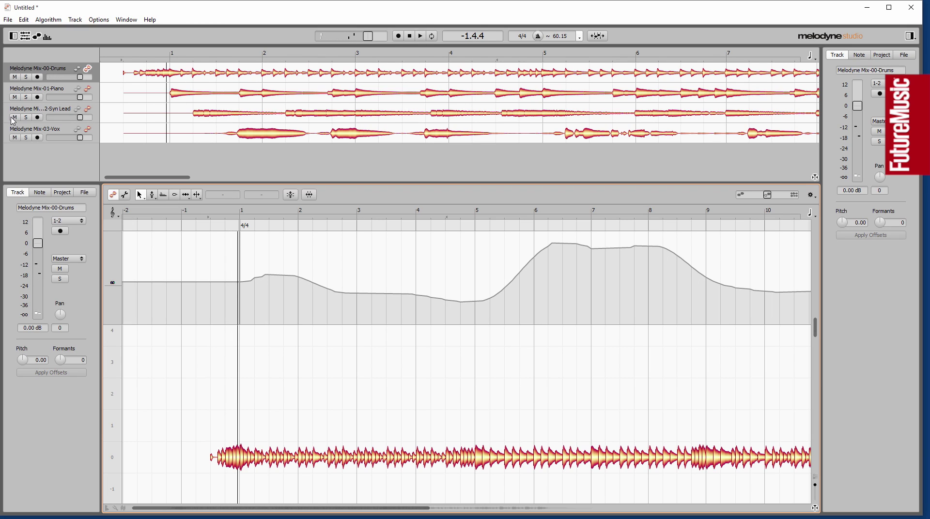
{"action": "key", "text": "space"}
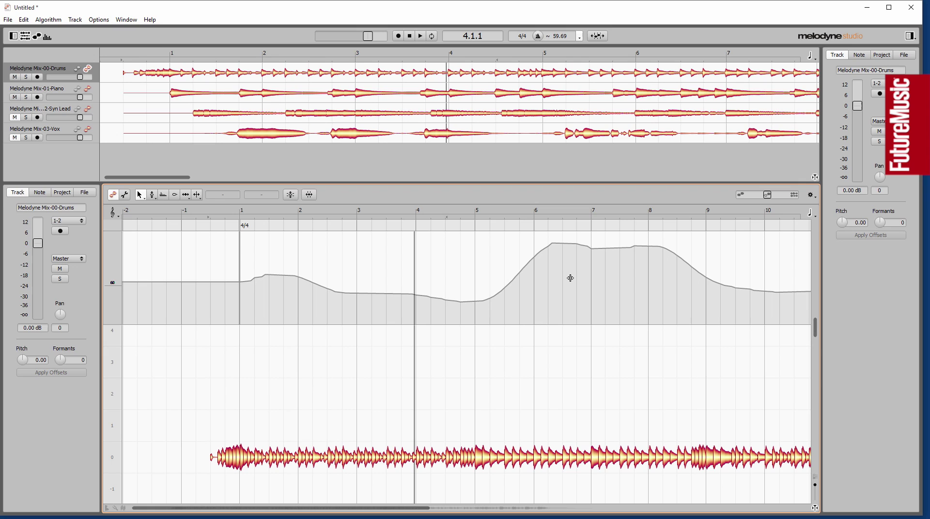
- Make the project's tempo constant
{"action": "right_click", "coordinate": [430, 265]}
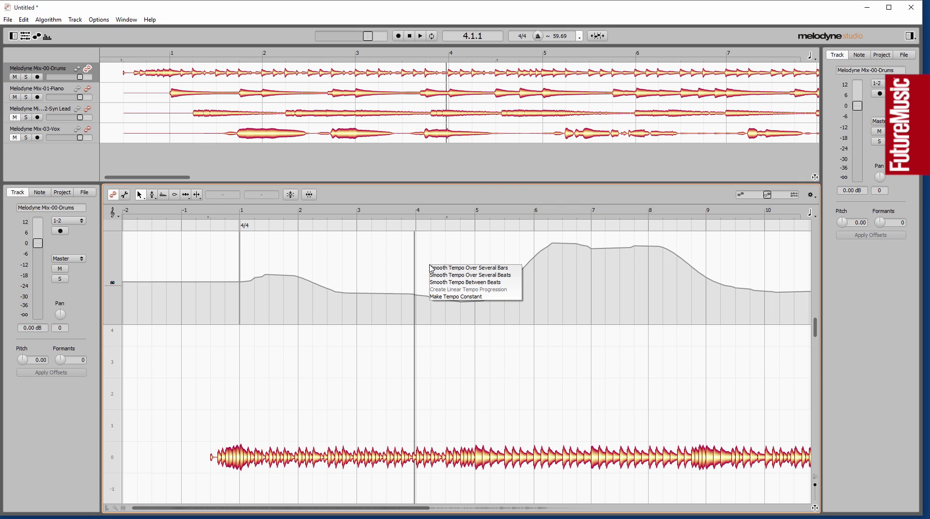
{"action": "left_click", "coordinate": [485, 298]}
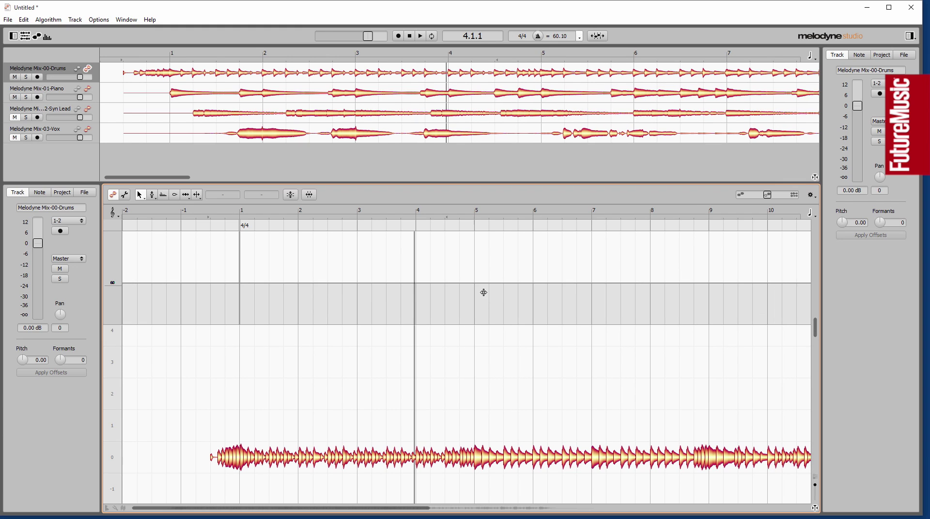
- Listen to the constant-tempo version through bar 4 and undo the tempo change
{"action": "key", "text": "space"}
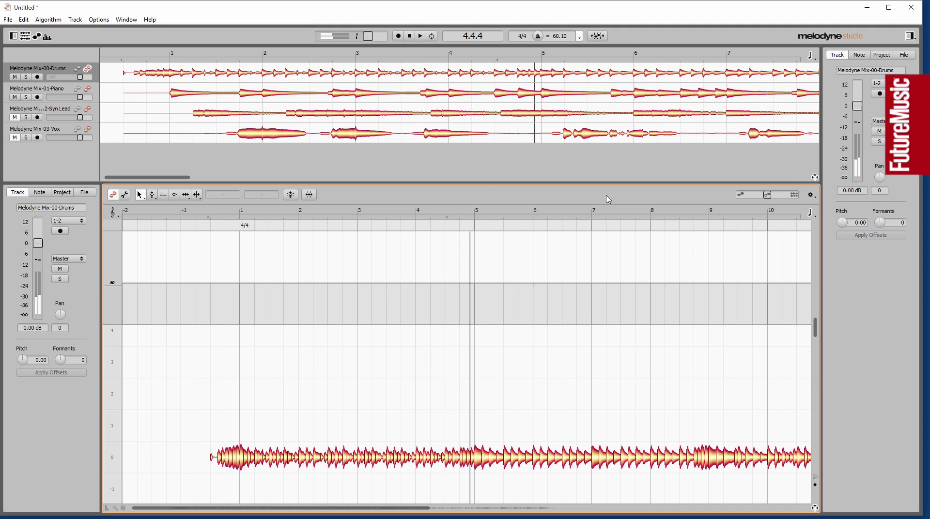
{"action": "left_click", "coordinate": [24, 20]}
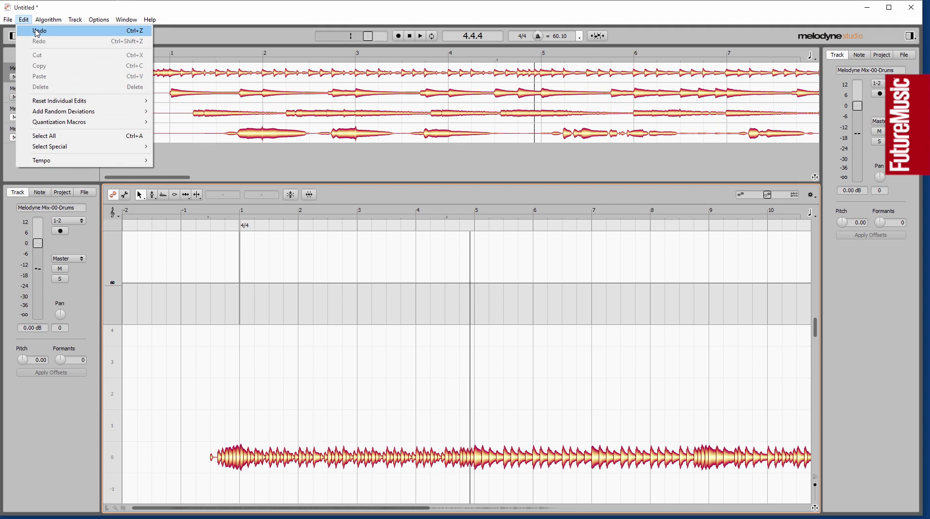
{"action": "left_click", "coordinate": [37, 31]}
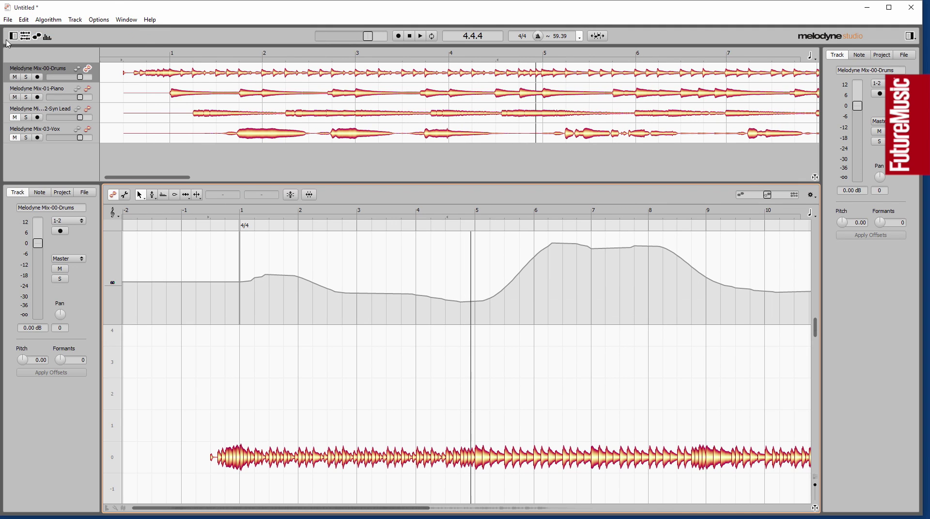
- Show the export options with Tempo Map as the format and close them without exporting
{"action": "left_click", "coordinate": [7, 19]}
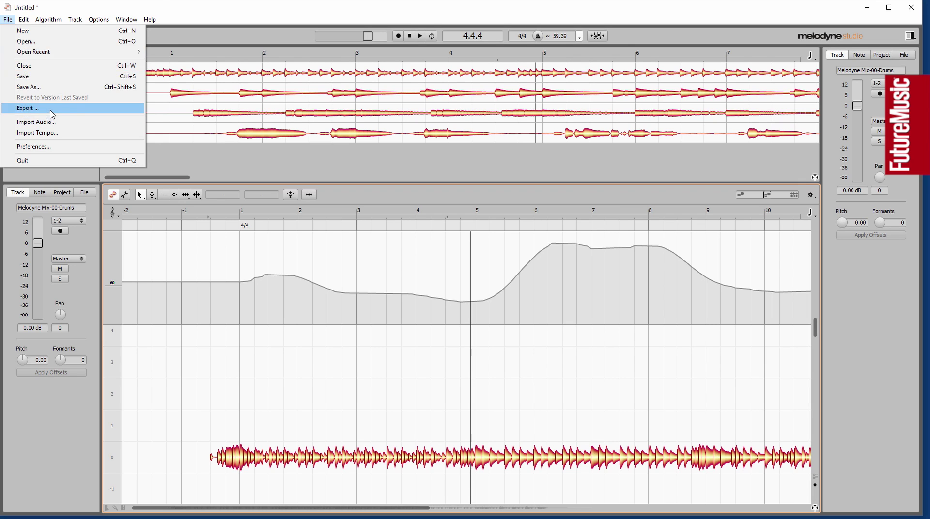
{"action": "left_click", "coordinate": [51, 111]}
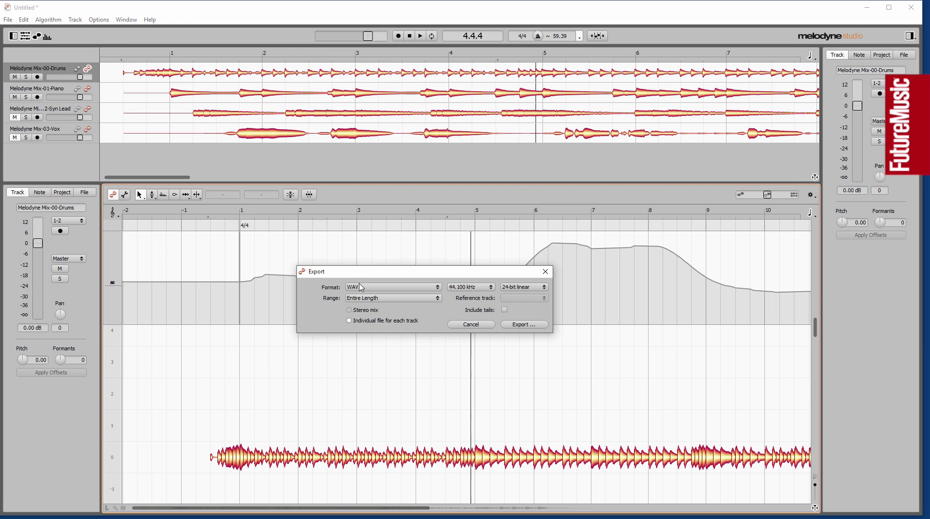
{"action": "left_click", "coordinate": [361, 287]}
{"action": "left_click", "coordinate": [368, 311]}
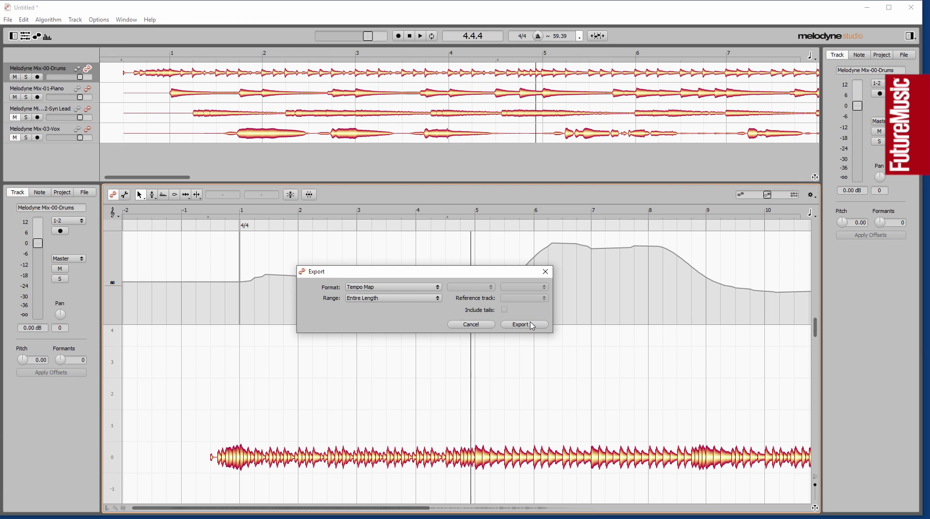
{"action": "left_click", "coordinate": [545, 273]}
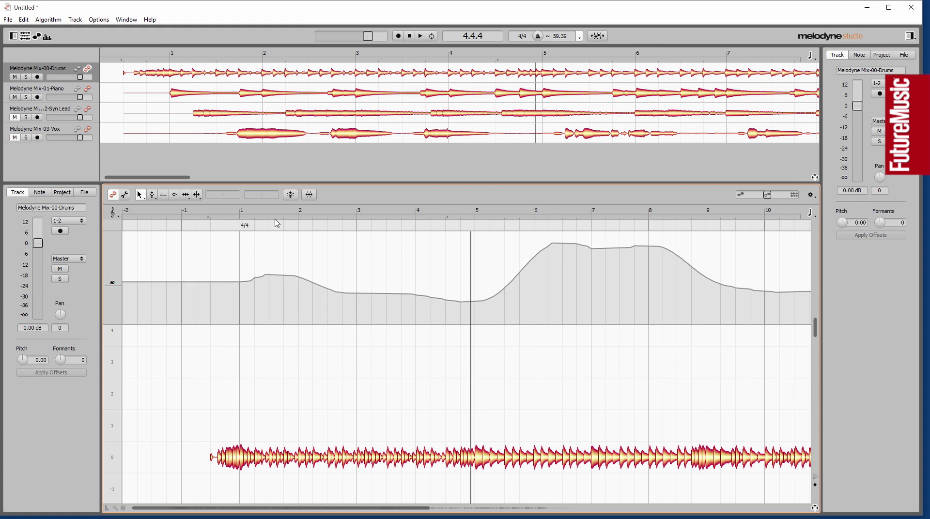
{"action": "left_click", "coordinate": [574, 173]}
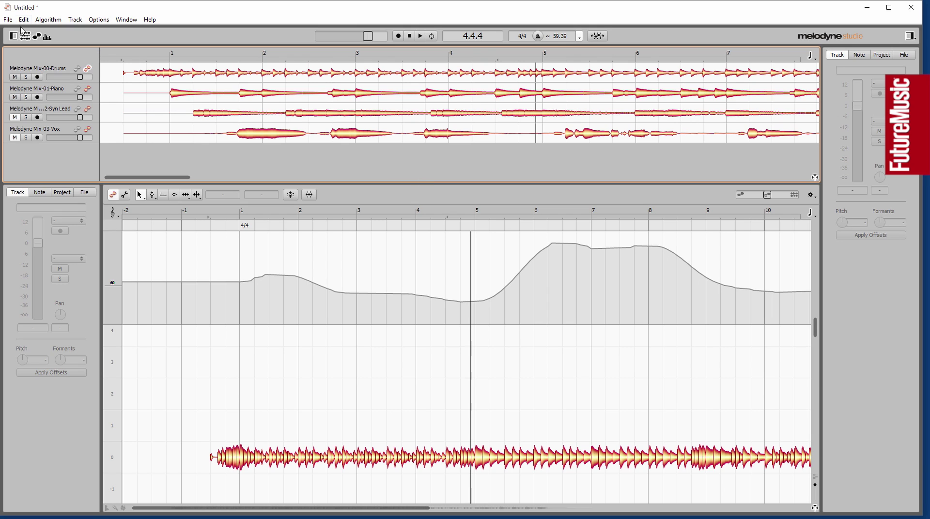
{"action": "right_click", "coordinate": [393, 266]}
{"action": "left_click", "coordinate": [402, 171]}
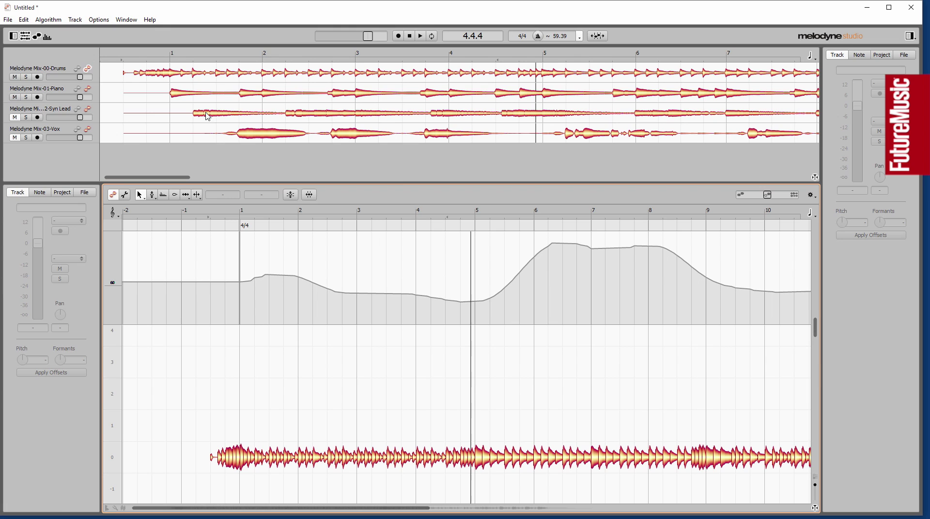
- Create a new project and import Drone 1.wav from the Melodyne Audio folder
{"action": "left_click", "coordinate": [8, 20]}
{"action": "left_click", "coordinate": [17, 29]}
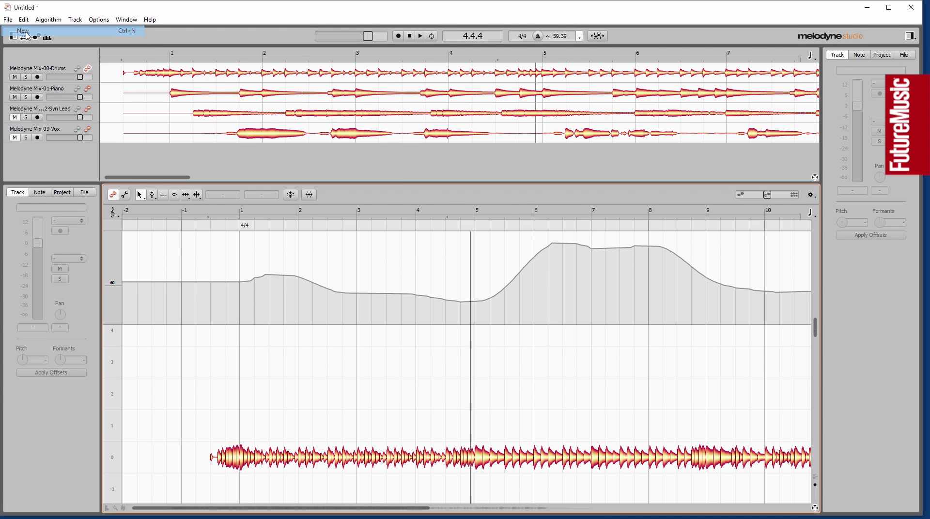
{"action": "left_click", "coordinate": [307, 152]}
{"action": "left_click", "coordinate": [7, 20]}
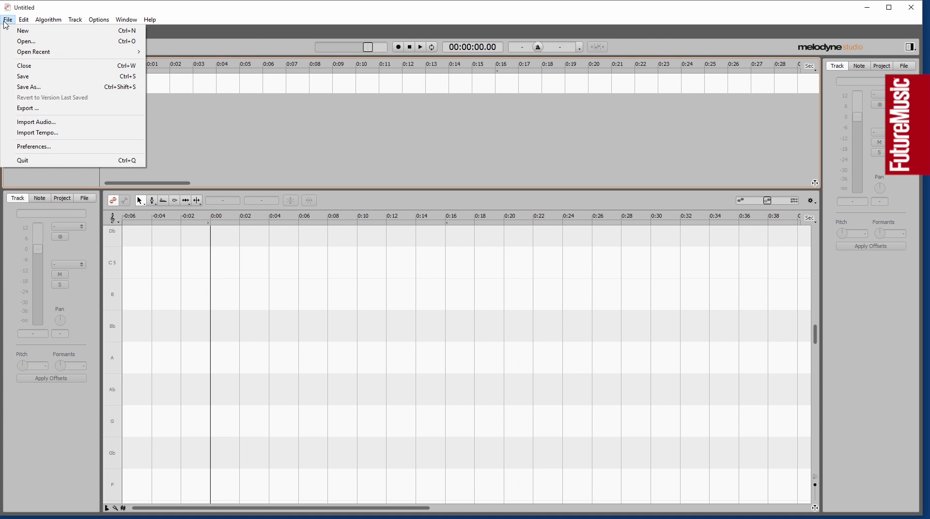
{"action": "left_click", "coordinate": [78, 123]}
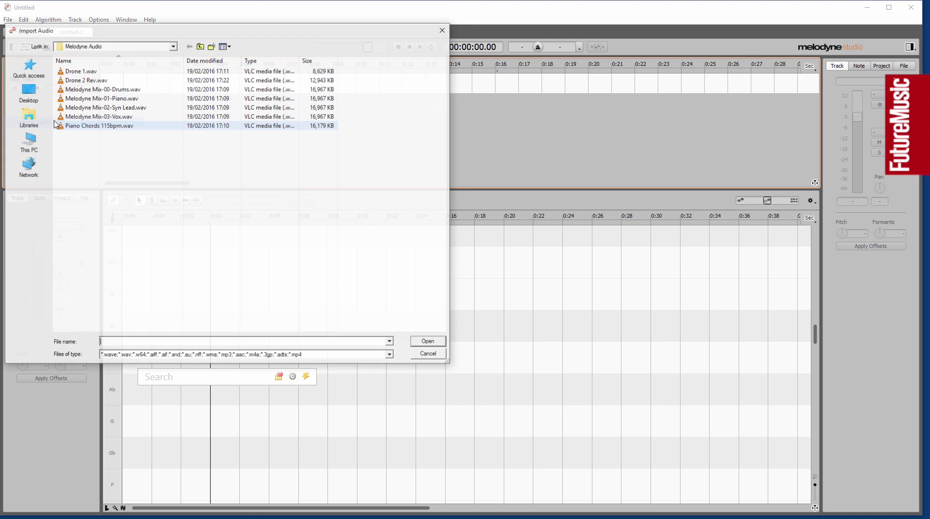
{"action": "left_click", "coordinate": [92, 70]}
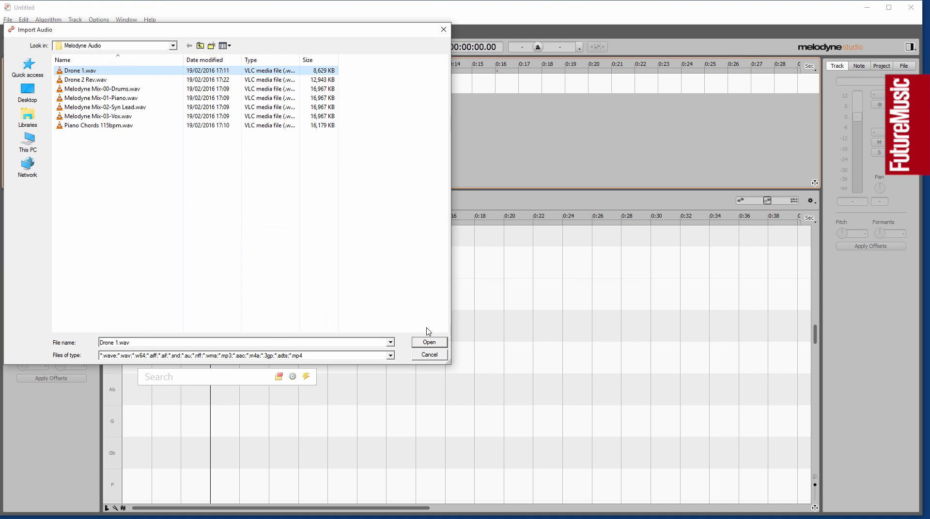
{"action": "left_click", "coordinate": [436, 343]}
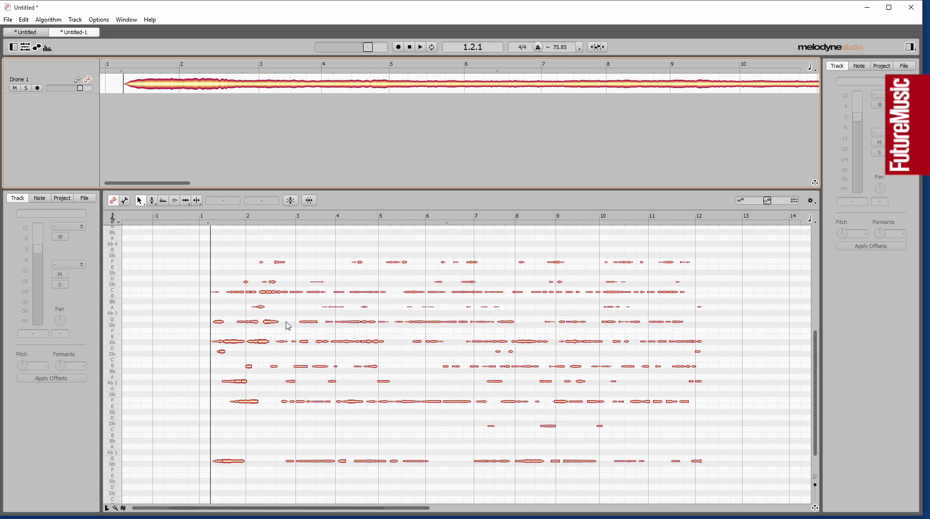
- Play the drone and set the note editor's pitch grid to Scale Snap
{"action": "key", "text": "space"}
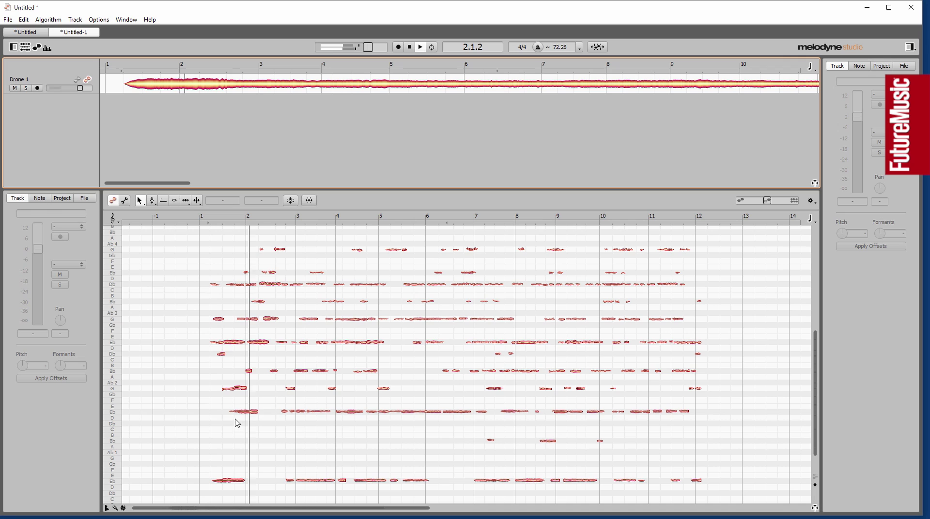
{"action": "left_click", "coordinate": [118, 220]}
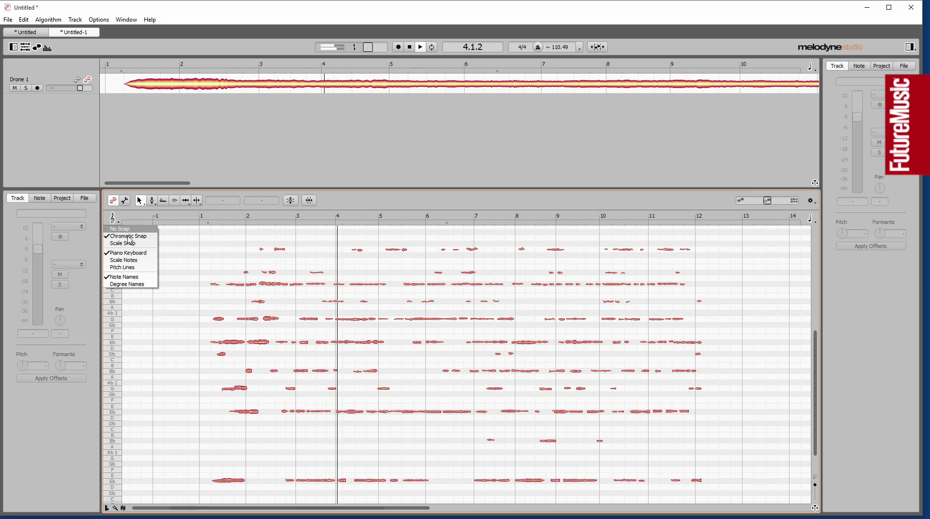
{"action": "left_click", "coordinate": [134, 243]}
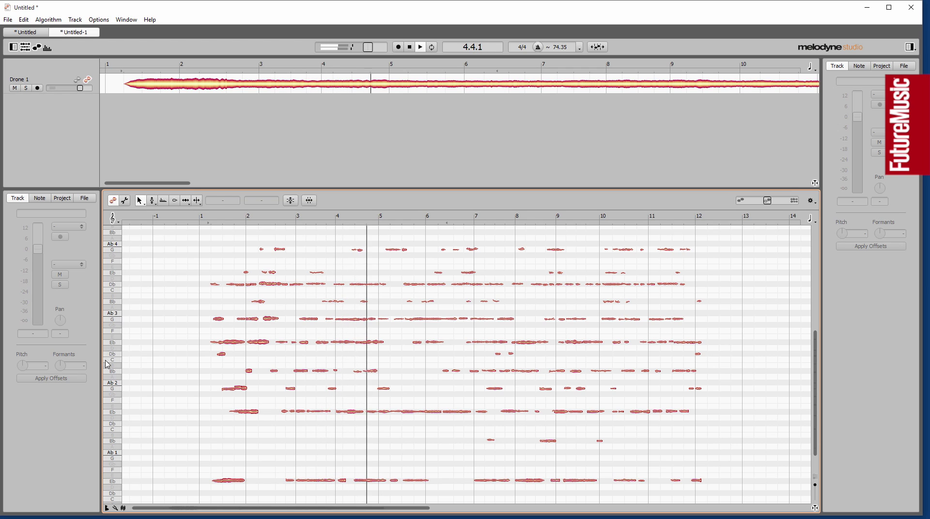
{"action": "left_click", "coordinate": [114, 221]}
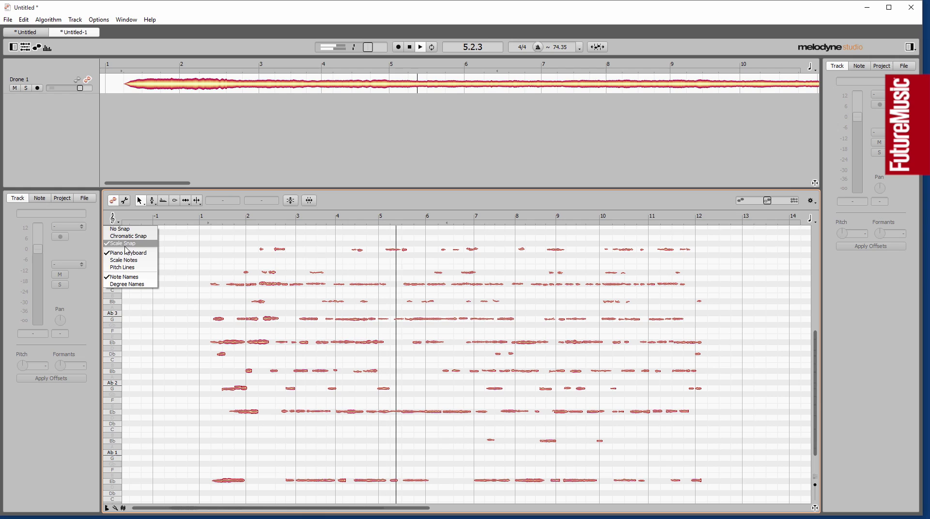
{"action": "left_click", "coordinate": [234, 275]}
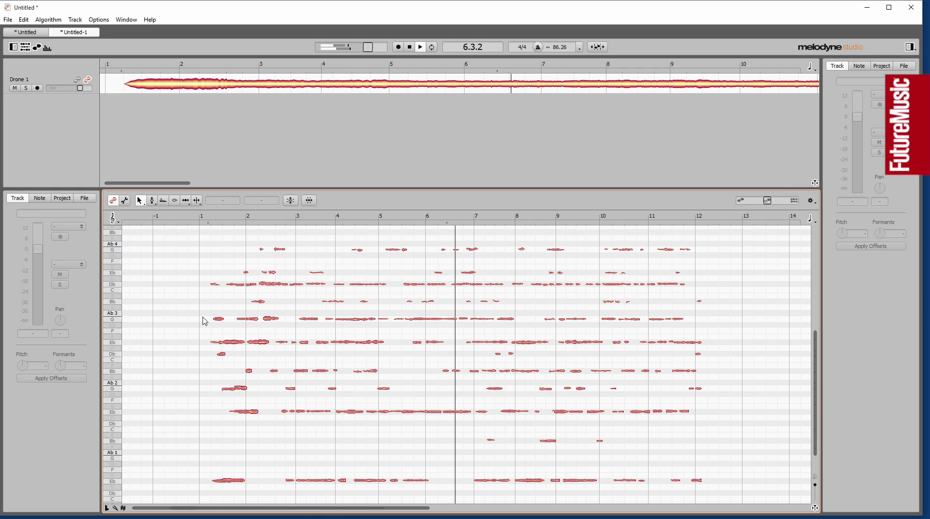
- Select the drone's notes from G3 down to Bb2 between about bars 4 and 12, and mark a cycle range from about bar 4 to bar 10
{"action": "left_click", "coordinate": [219, 319]}
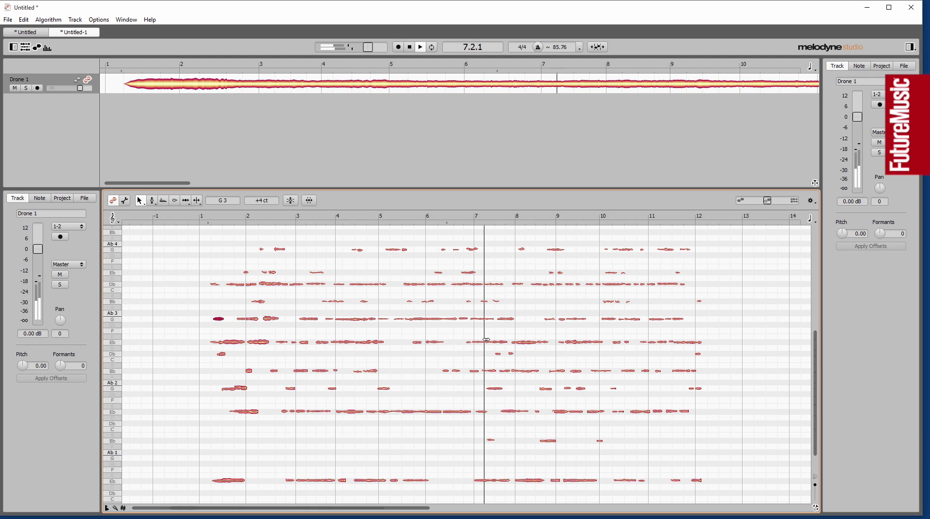
{"action": "left_click_drag", "start_coordinate": [347, 309], "coordinate": [701, 367]}
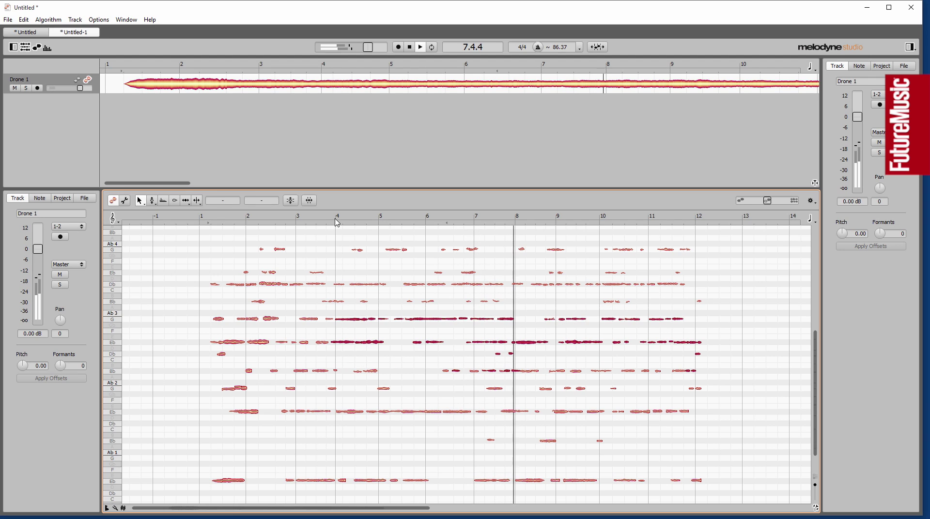
{"action": "left_click_drag", "start_coordinate": [326, 222], "coordinate": [588, 223]}
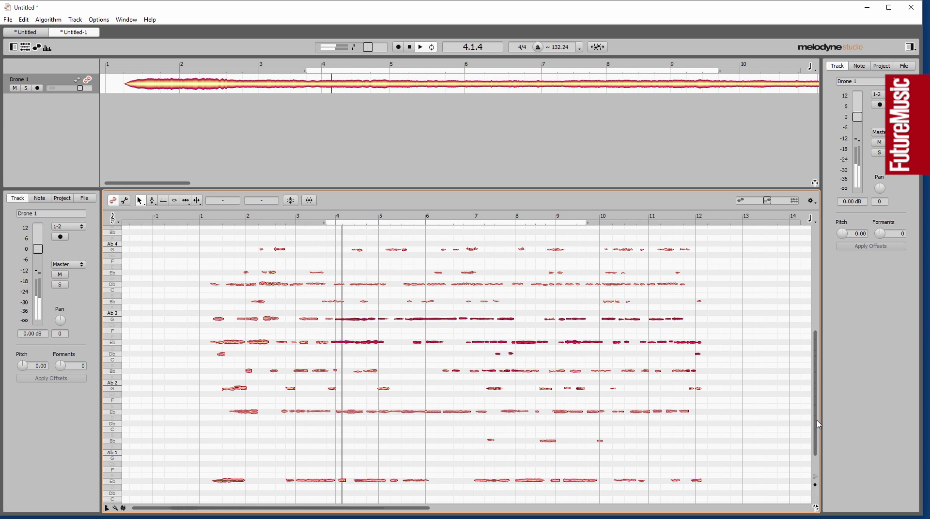
- Lower the selected notes so the G3 ones land on F3, and raise those between about bars 7 and 10 so the F3 ones reach Ab3
{"action": "scroll", "coordinate": [794, 464], "scroll_direction": "up", "scroll_amount": 3}
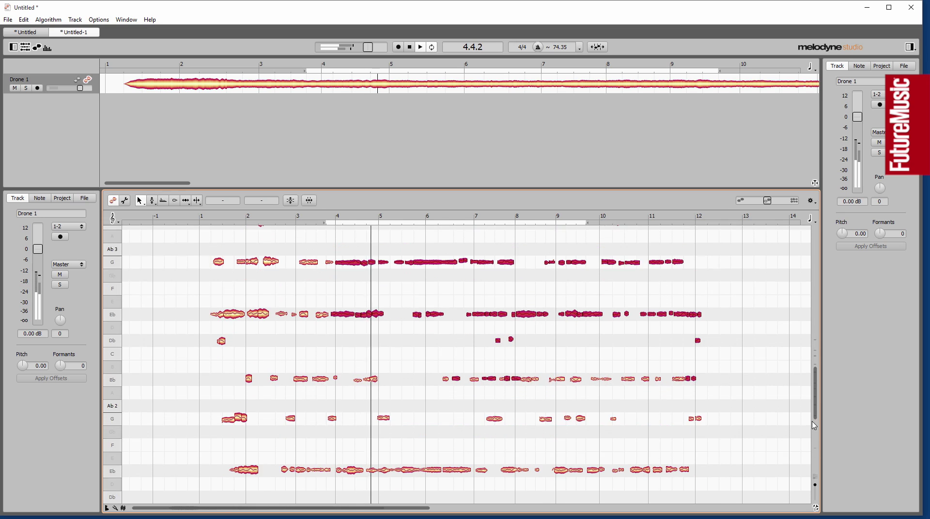
{"action": "scroll", "coordinate": [556, 391], "scroll_direction": "up", "scroll_amount": 3}
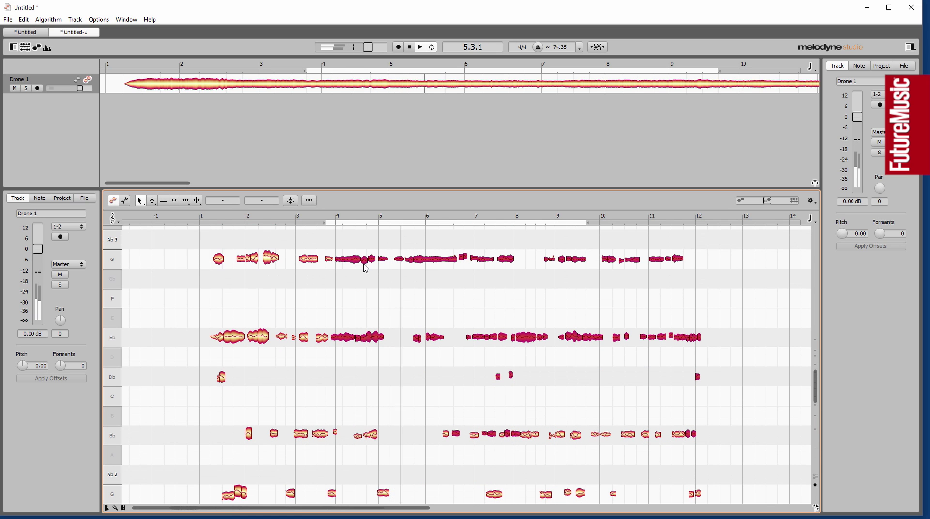
{"action": "left_click_drag", "start_coordinate": [356, 264], "coordinate": [357, 295]}
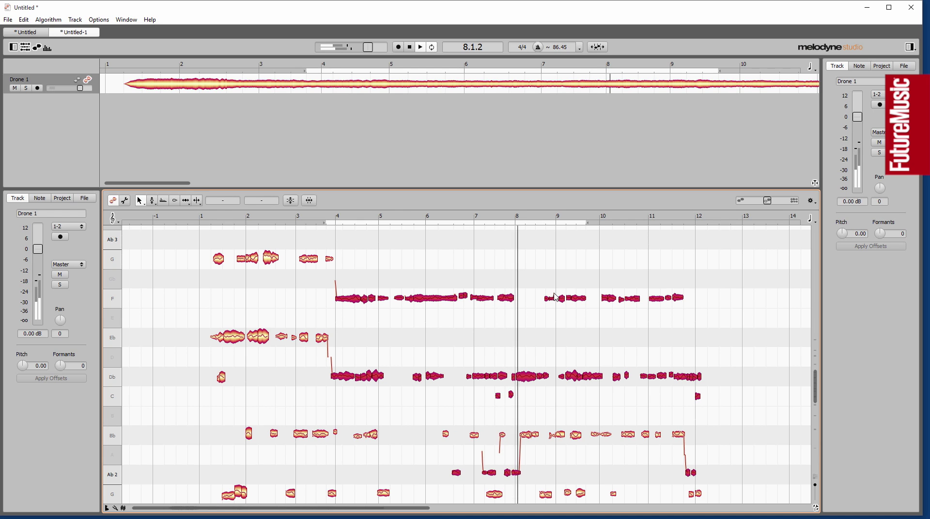
{"action": "left_click_drag", "start_coordinate": [466, 280], "coordinate": [631, 432]}
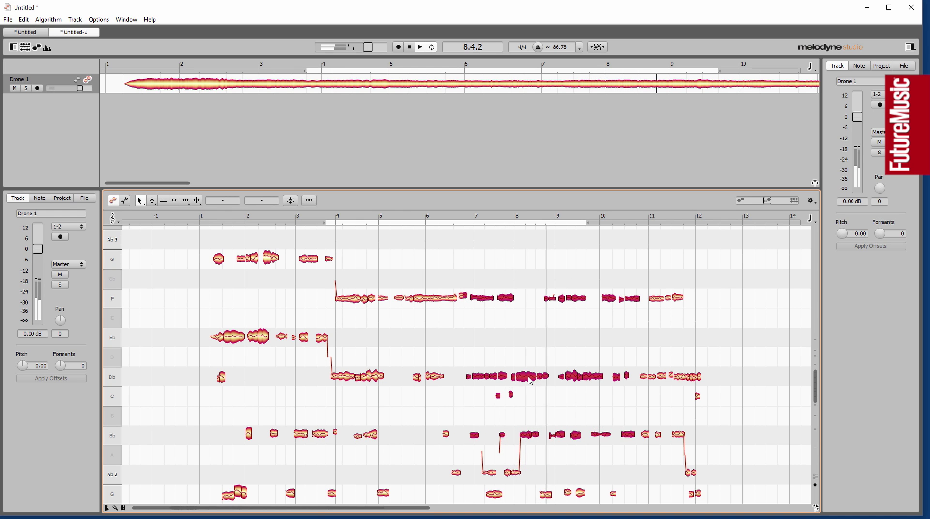
{"action": "left_click_drag", "start_coordinate": [531, 376], "coordinate": [531, 321]}
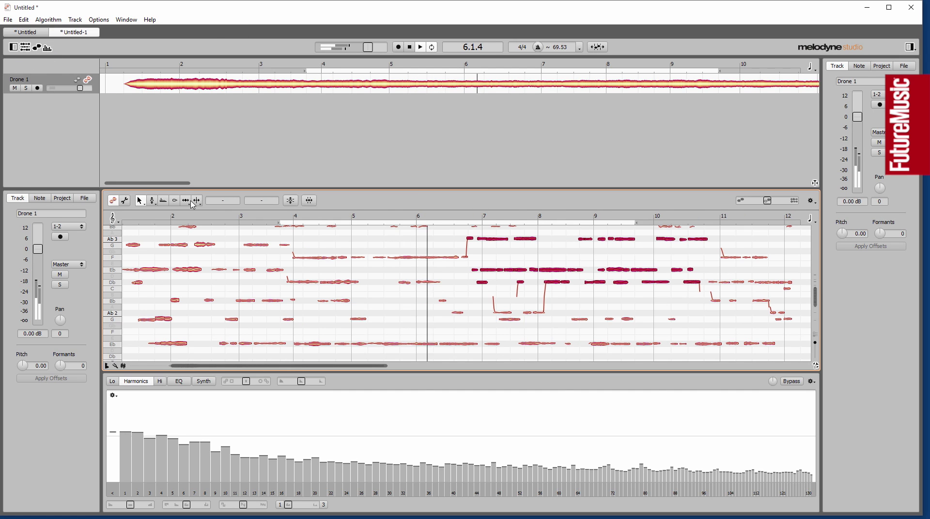
- Open the Sound Editor for the selected notes, leave Emphasis at 0 %, and lower the neighbouring dynamics control to its minimum
{"action": "left_click", "coordinate": [47, 47]}
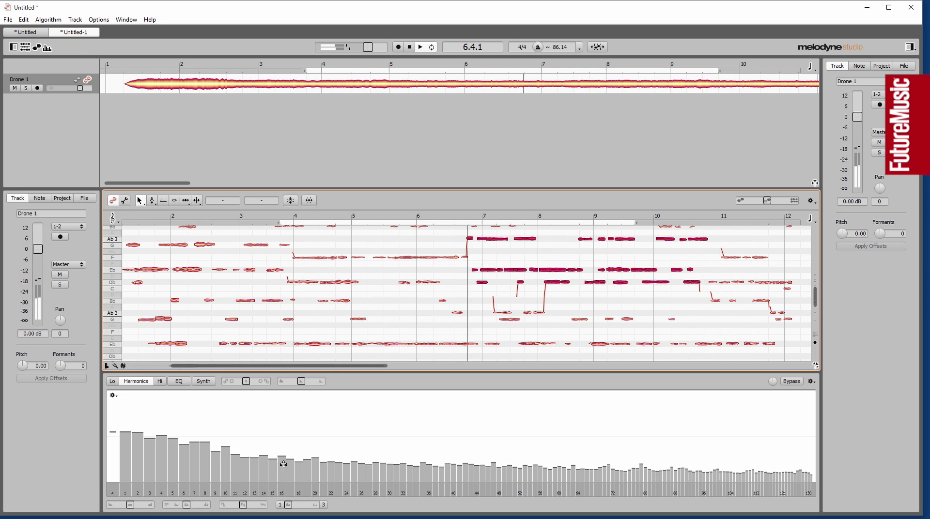
{"action": "left_click", "coordinate": [247, 382]}
{"action": "mouse_move", "coordinate": [247, 383]}
{"action": "left_mouse_down"}
{"action": "mouse_move", "coordinate": [230, 386]}
{"action": "mouse_move", "coordinate": [279, 384]}
{"action": "mouse_move", "coordinate": [244, 389]}
{"action": "left_mouse_up"}
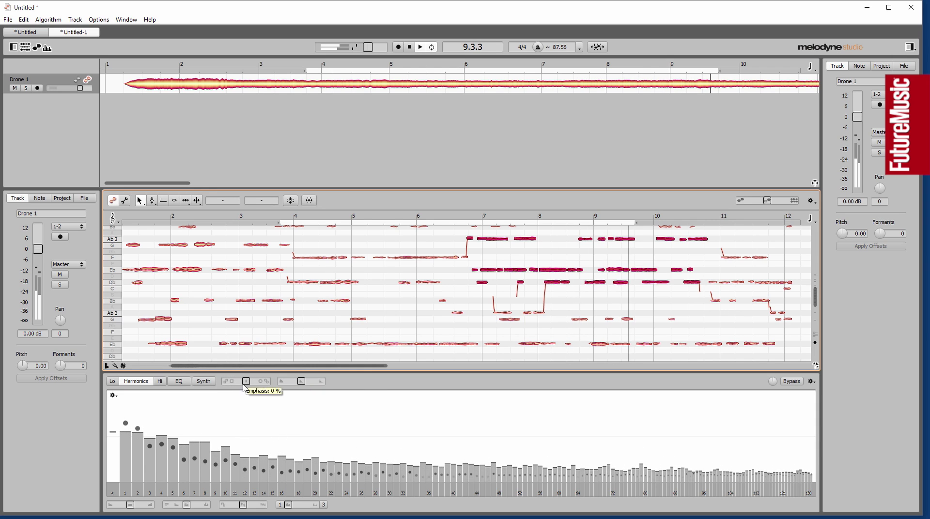
{"action": "left_click_drag", "start_coordinate": [302, 382], "coordinate": [246, 382]}
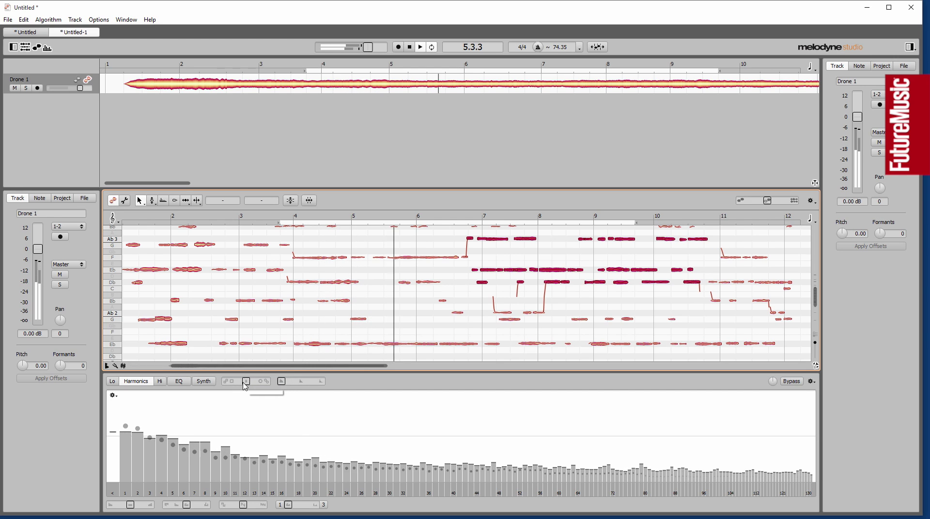
- Try Brilliance at +78 %, at a negative setting and at +63 % while the selected notes play
{"action": "left_click", "coordinate": [160, 381]}
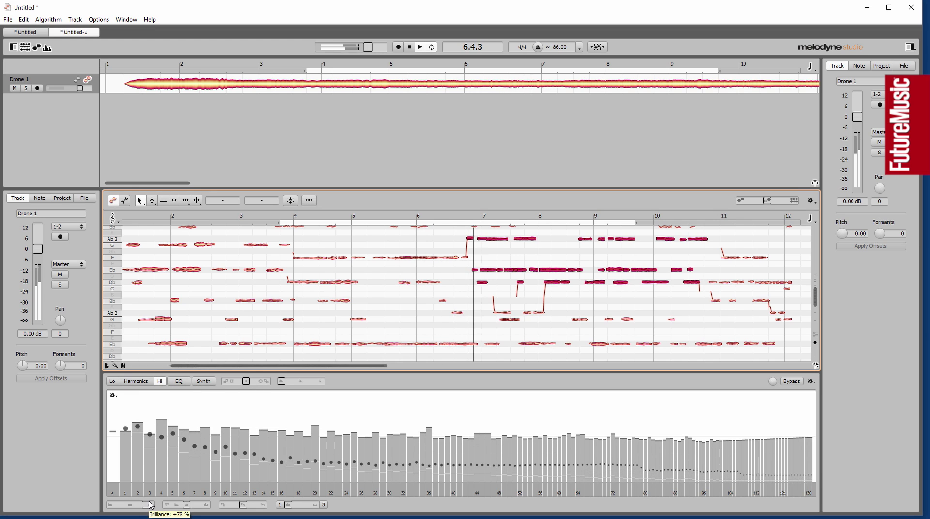
{"action": "left_click_drag", "start_coordinate": [134, 507], "coordinate": [128, 509]}
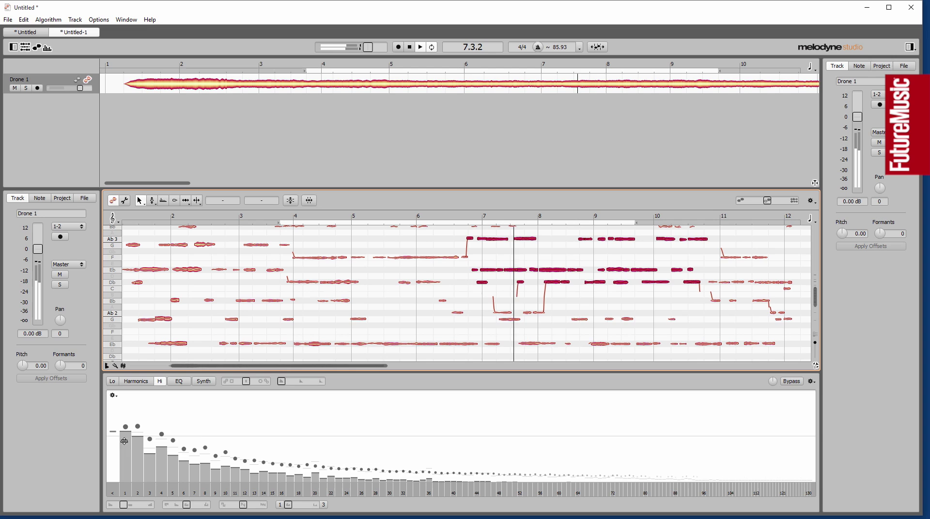
{"action": "left_click", "coordinate": [117, 381]}
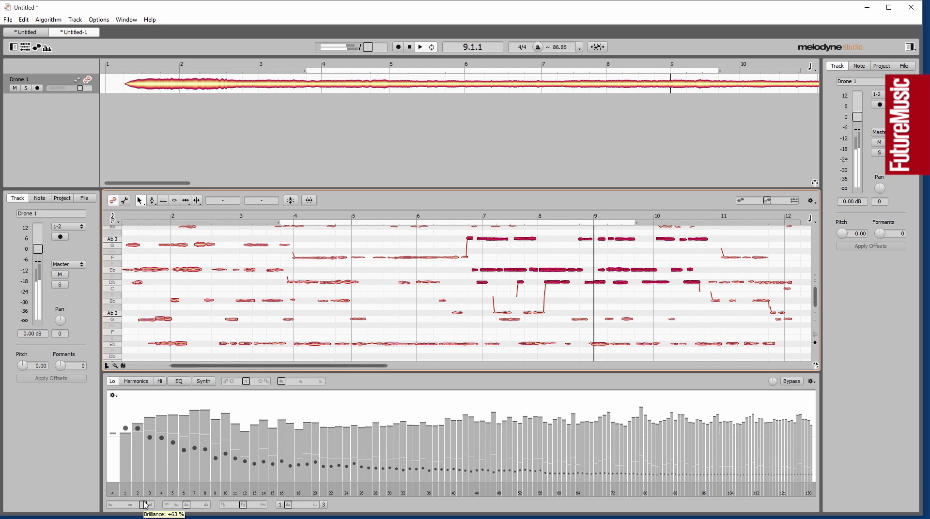
{"action": "mouse_move", "coordinate": [199, 507]}
{"action": "left_mouse_down"}
{"action": "mouse_move", "coordinate": [270, 508]}
{"action": "mouse_move", "coordinate": [216, 509]}
{"action": "left_mouse_up"}
- Return to the Harmonics display and shift the odd/even balance fully towards the even harmonics
{"action": "left_click", "coordinate": [138, 381]}
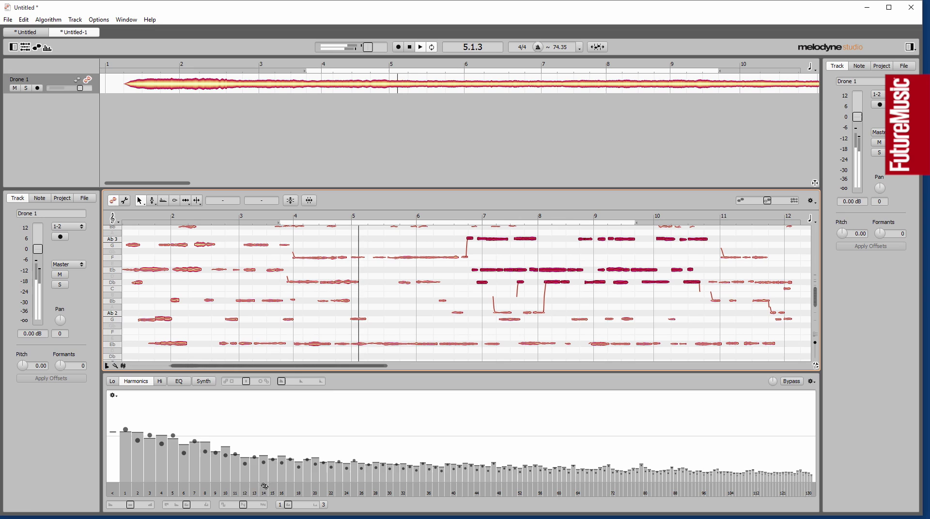
{"action": "left_click_drag", "start_coordinate": [243, 506], "coordinate": [287, 506]}
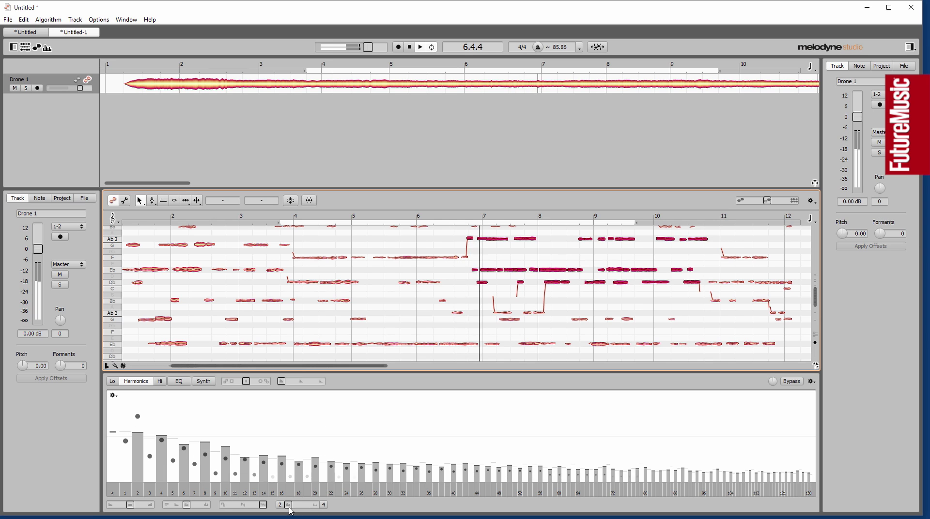
- Try the even-harmonics spacing with its upper value at 10 and at 6, and raise the track's formant offset to +960
{"action": "left_click_drag", "start_coordinate": [289, 506], "coordinate": [307, 506]}
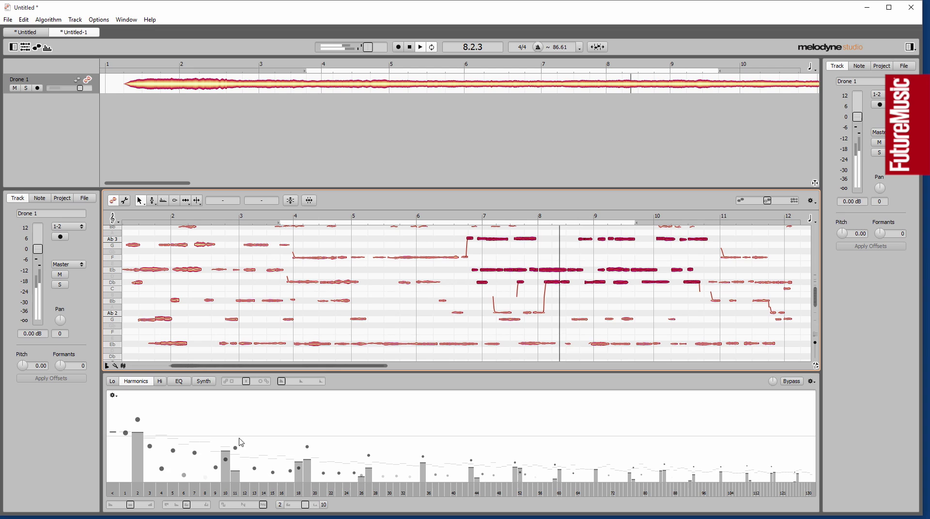
{"action": "left_click_drag", "start_coordinate": [301, 509], "coordinate": [278, 511]}
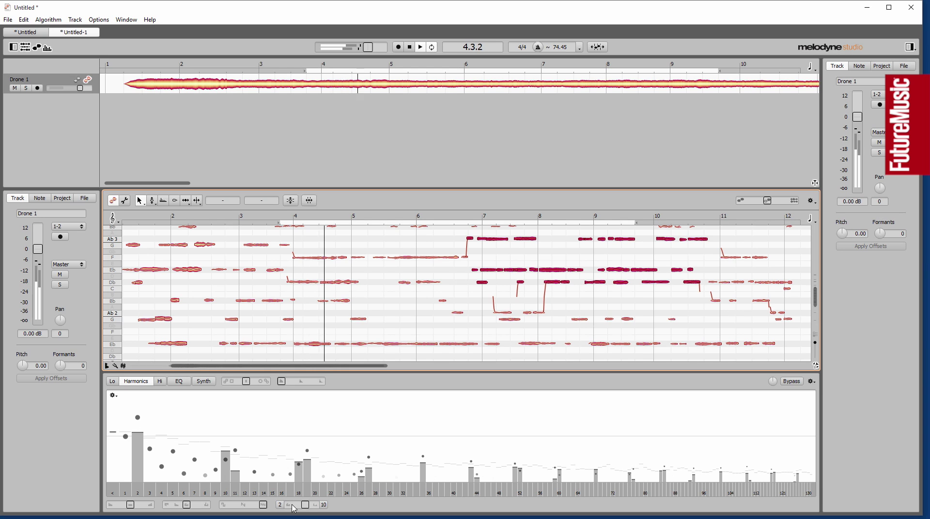
{"action": "left_click_drag", "start_coordinate": [310, 509], "coordinate": [289, 508]}
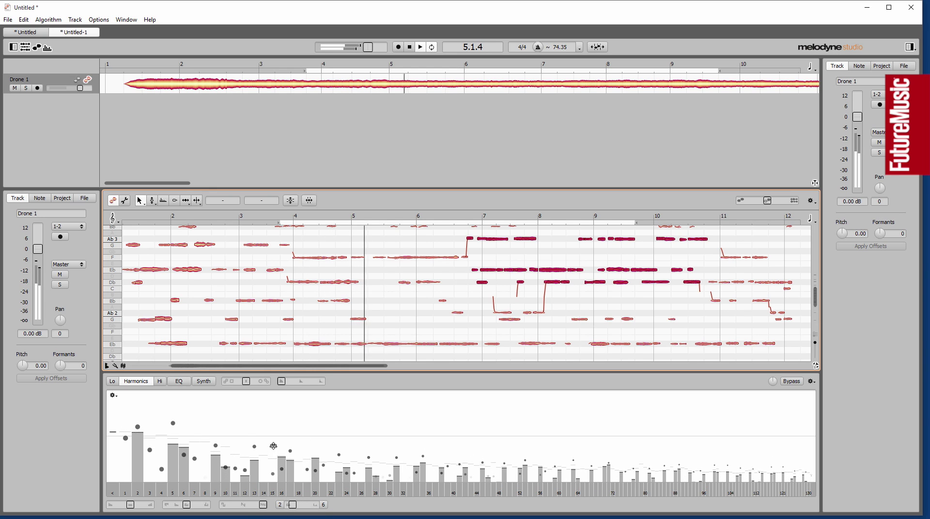
{"action": "left_click_drag", "start_coordinate": [56, 365], "coordinate": [87, 381]}
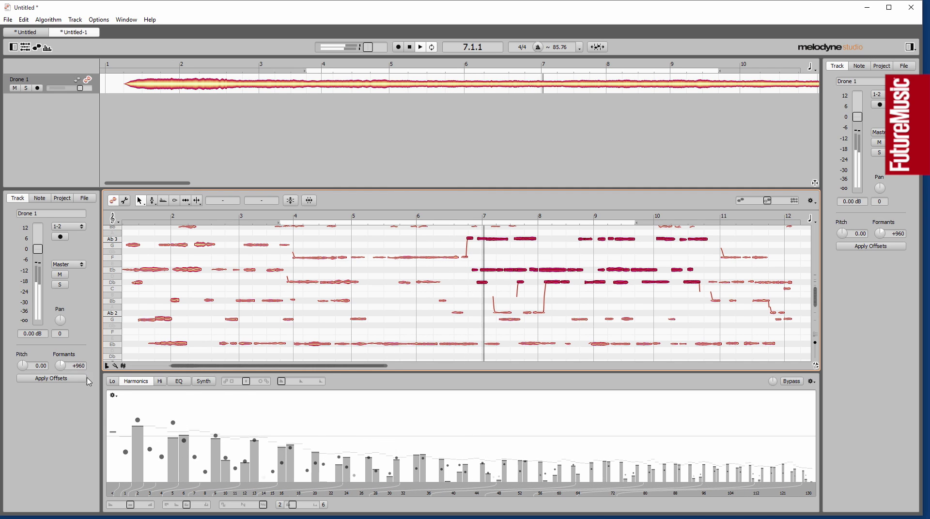
- Try resynthesis on the drone with Magnitudes at 100 %, the track's formants at -1008 and the second Resynthesize control at maximum
{"action": "left_click", "coordinate": [206, 385]}
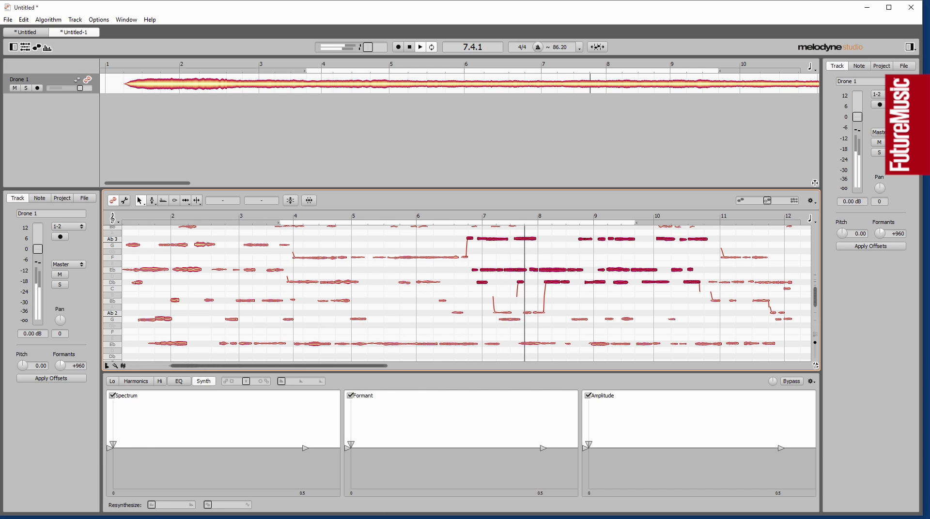
{"action": "left_click_drag", "start_coordinate": [153, 509], "coordinate": [188, 496]}
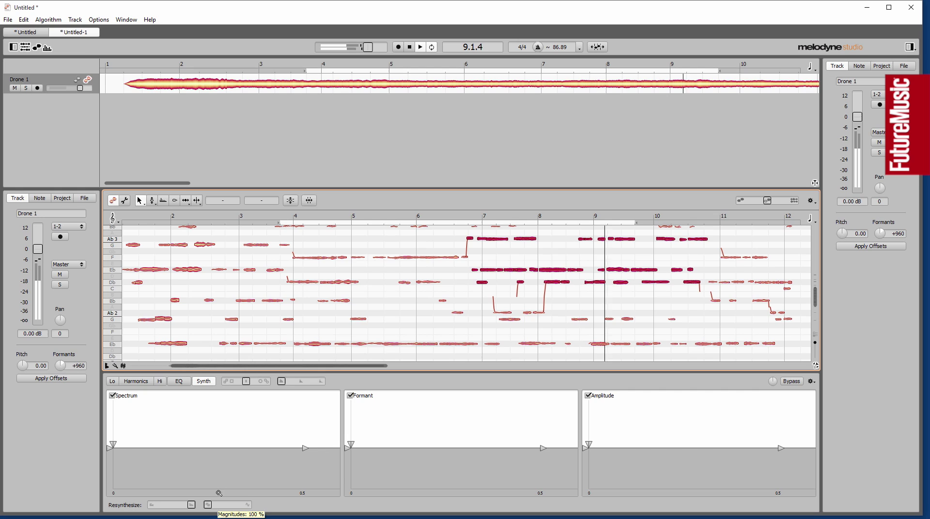
{"action": "left_click_drag", "start_coordinate": [68, 365], "coordinate": [74, 397]}
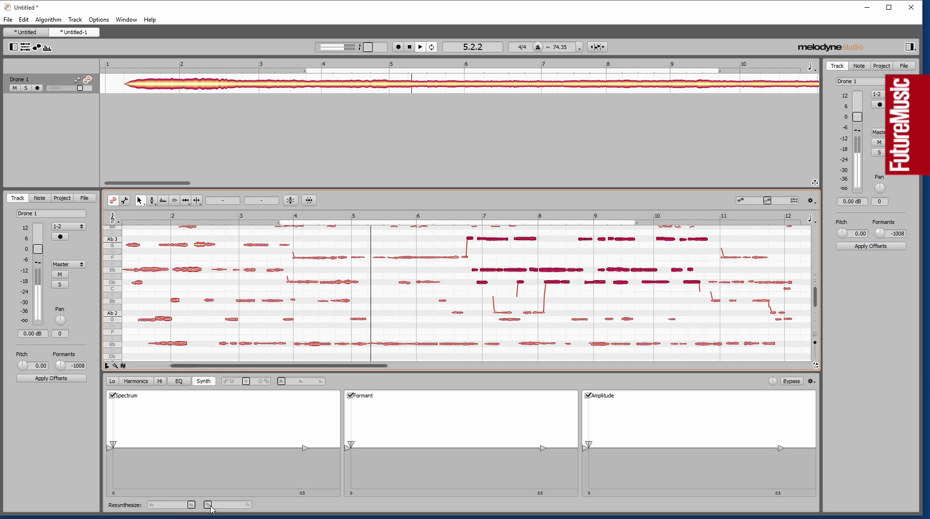
{"action": "left_click_drag", "start_coordinate": [212, 509], "coordinate": [248, 505]}
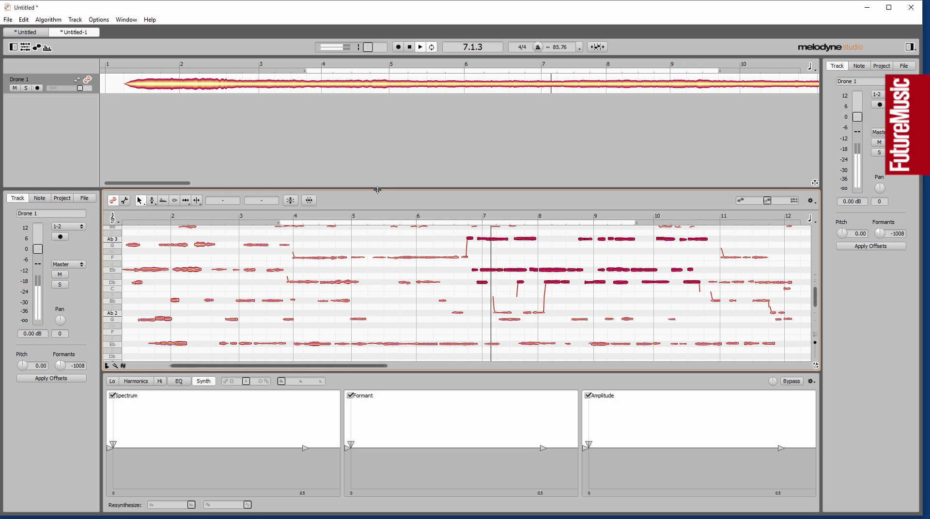
- Select the whole Drone 1 track and switch its detection algorithm to Melodic
{"action": "left_click", "coordinate": [443, 156]}
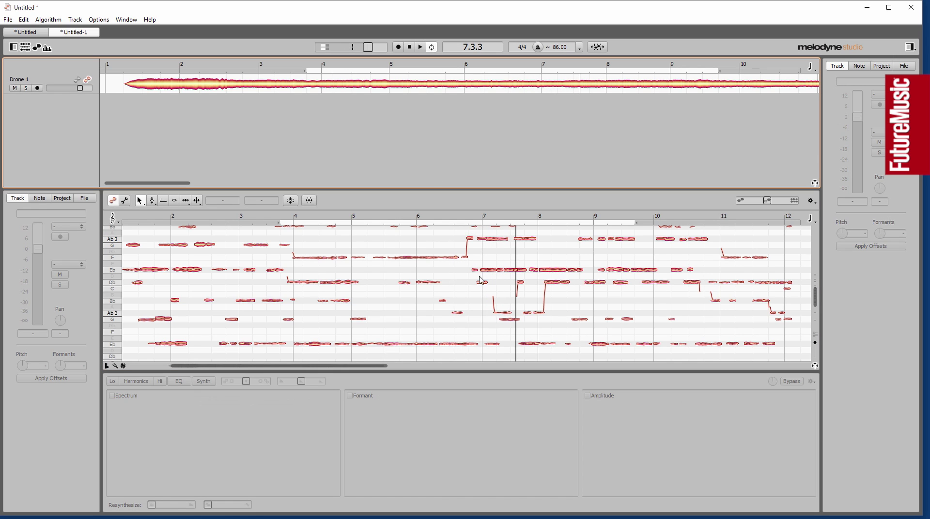
{"action": "left_click", "coordinate": [254, 89]}
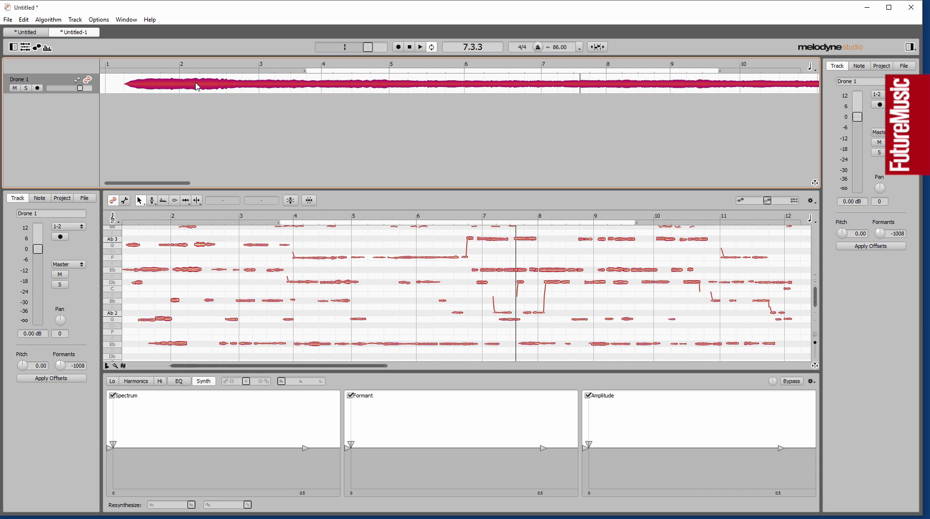
{"action": "left_click", "coordinate": [42, 22]}
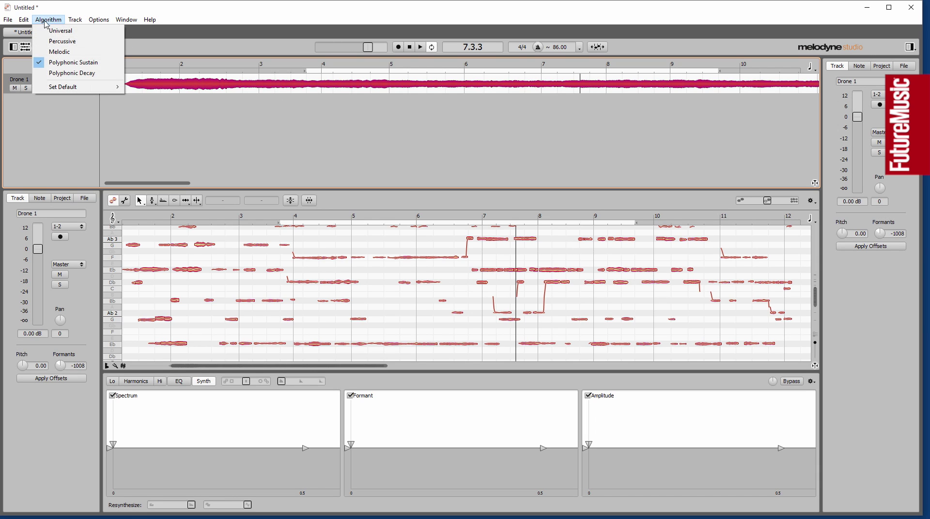
{"action": "left_click", "coordinate": [59, 51]}
{"action": "left_click", "coordinate": [448, 281]}
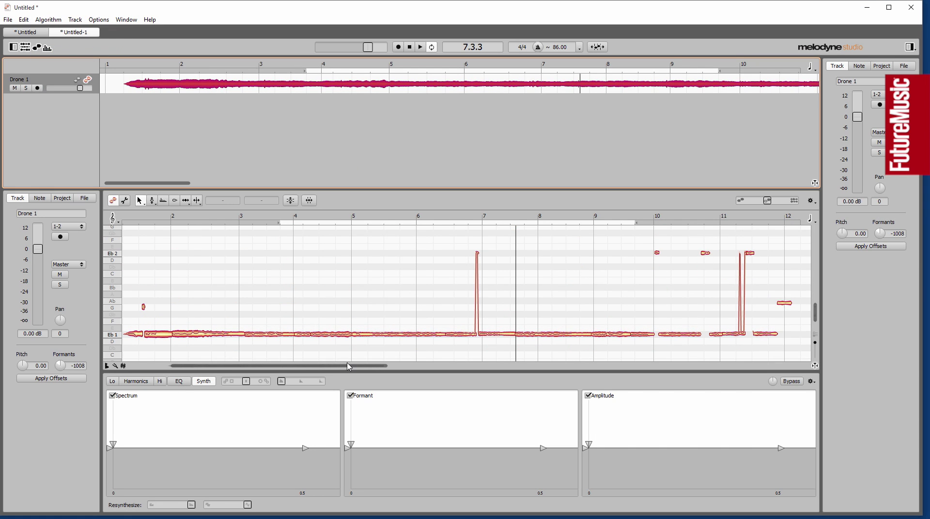
- Remove the Eb1 note separations between about bars 2 and 5 with the Note Separation Tool, merging the sustained drone into one note
{"action": "left_click_drag", "start_coordinate": [350, 367], "coordinate": [241, 385]}
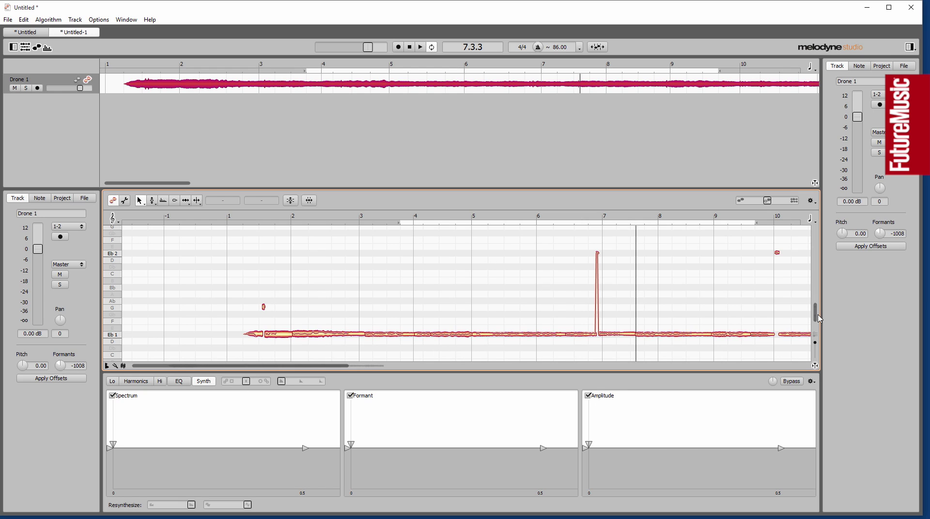
{"action": "left_click_drag", "start_coordinate": [817, 315], "coordinate": [818, 323]}
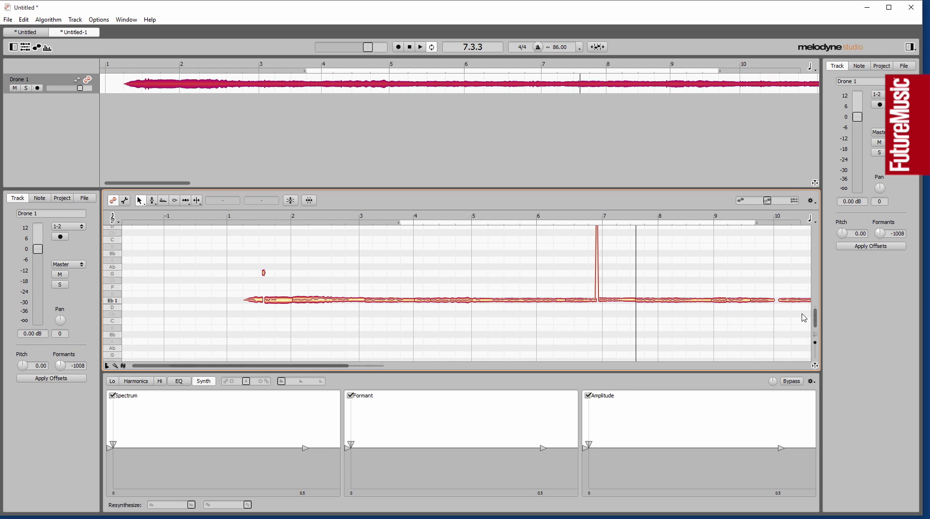
{"action": "scroll", "coordinate": [802, 318], "scroll_direction": "up", "scroll_amount": 5}
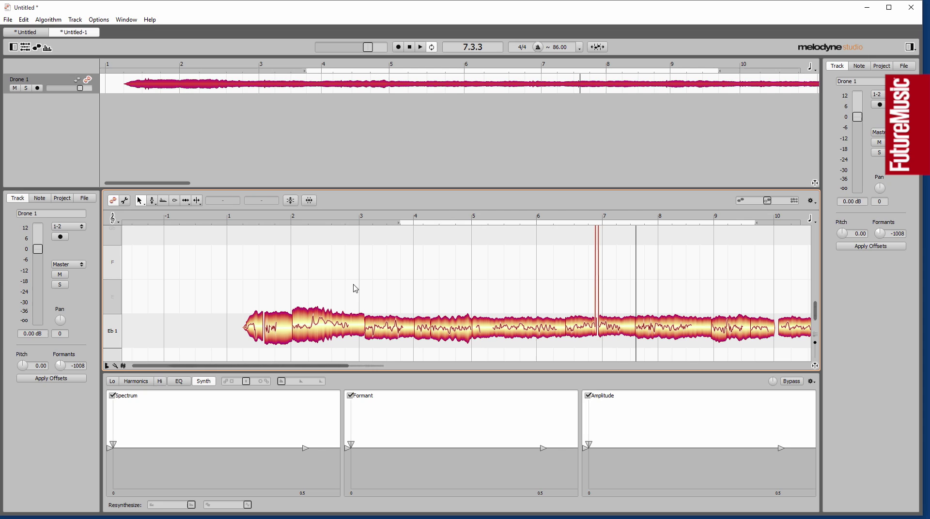
{"action": "left_click", "coordinate": [195, 203]}
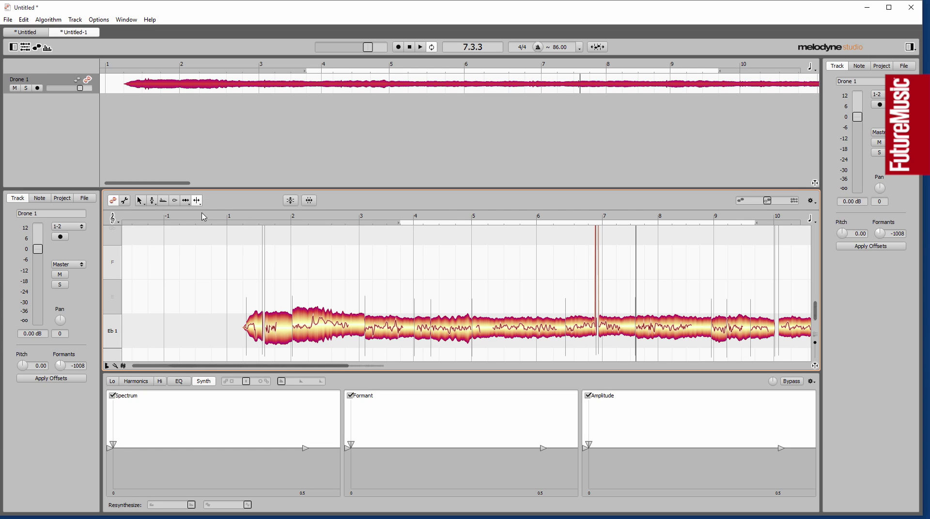
{"action": "double_click", "coordinate": [293, 301]}
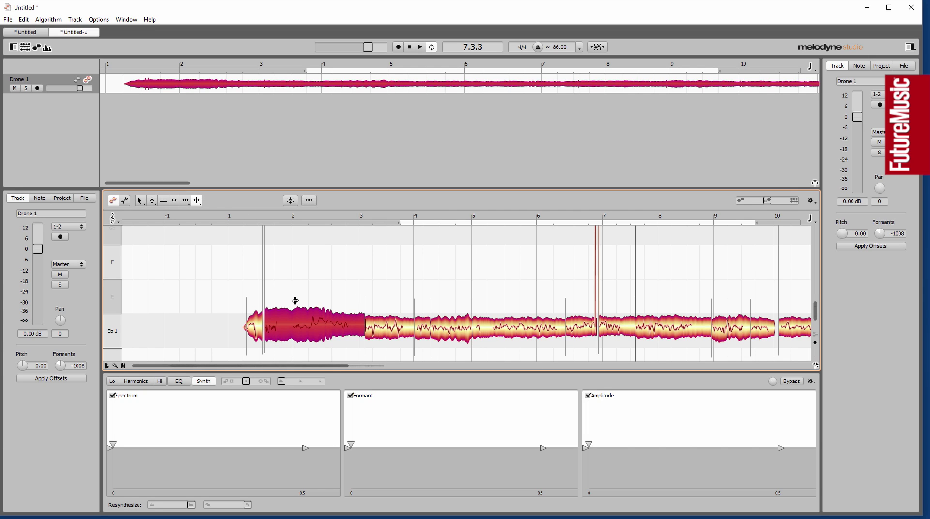
{"action": "double_click", "coordinate": [370, 305]}
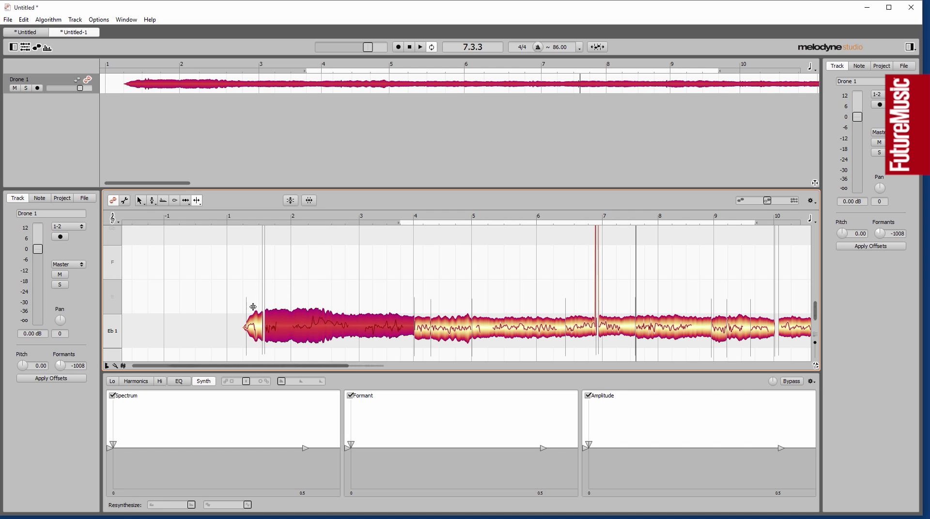
{"action": "double_click", "coordinate": [414, 305]}
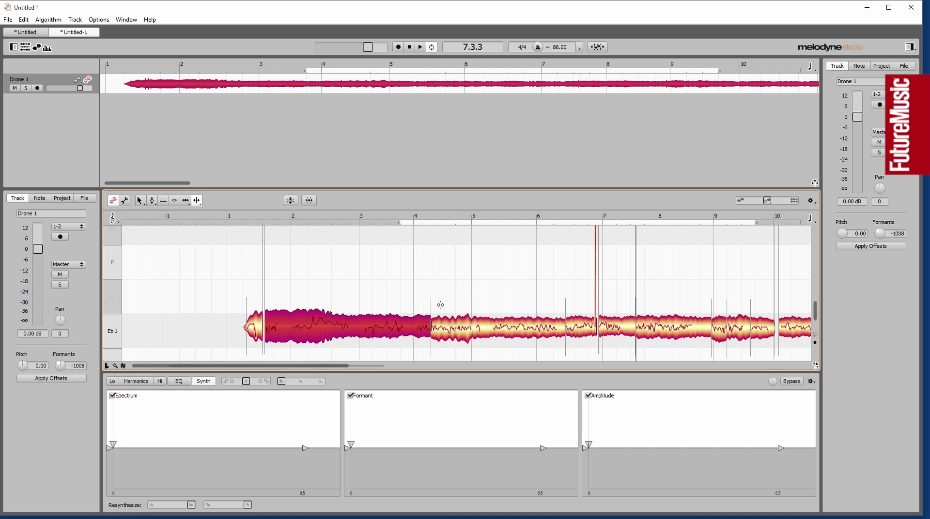
{"action": "double_click", "coordinate": [432, 306]}
{"action": "double_click", "coordinate": [471, 304]}
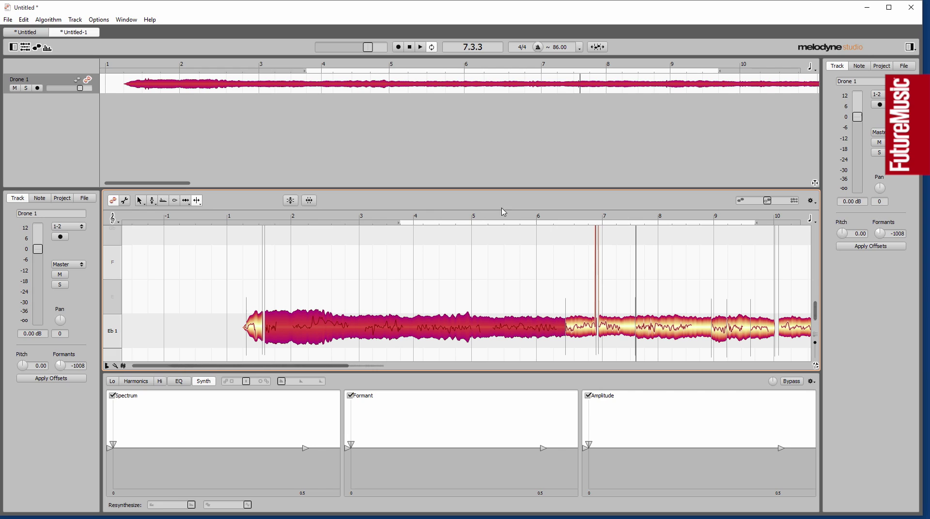
- Move the cycle range to about bars 2 to 4.5 and play the merged note
{"action": "left_click_drag", "start_coordinate": [501, 224], "coordinate": [393, 218]}
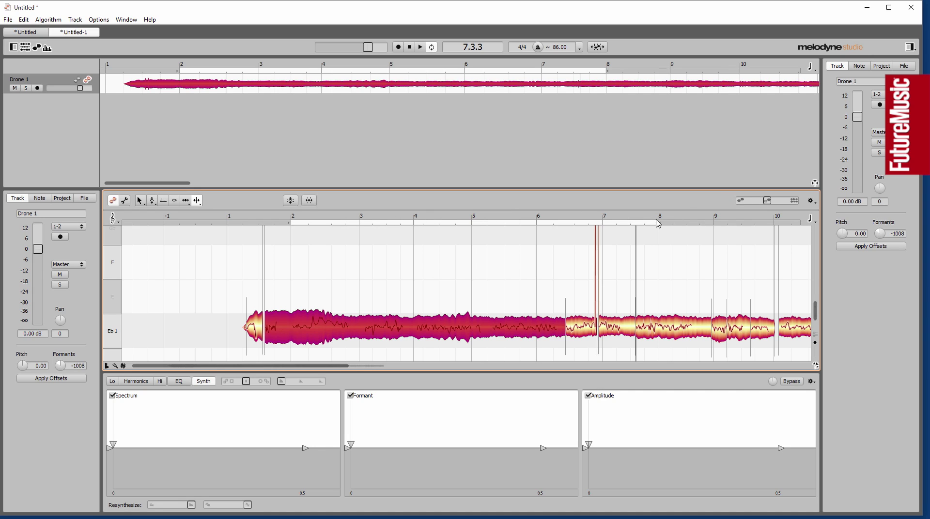
{"action": "left_click_drag", "start_coordinate": [658, 223], "coordinate": [440, 253]}
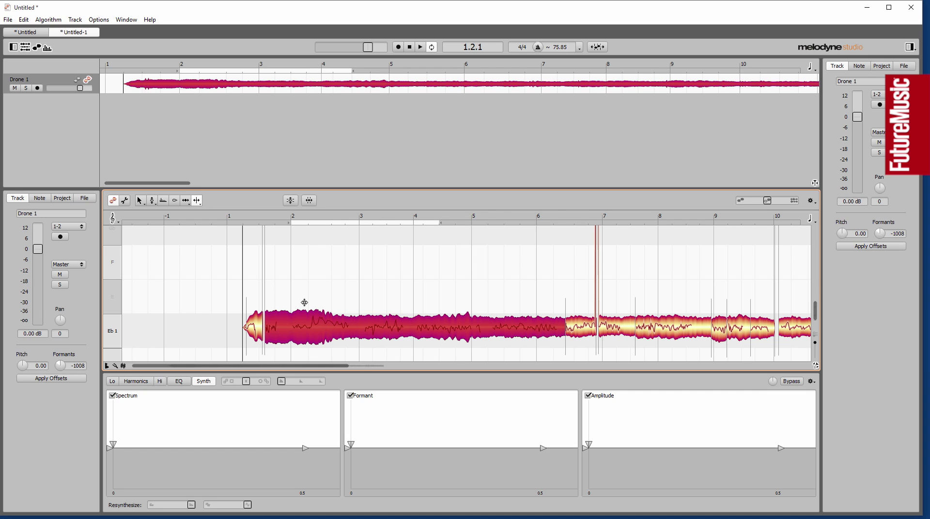
{"action": "key", "text": "space"}
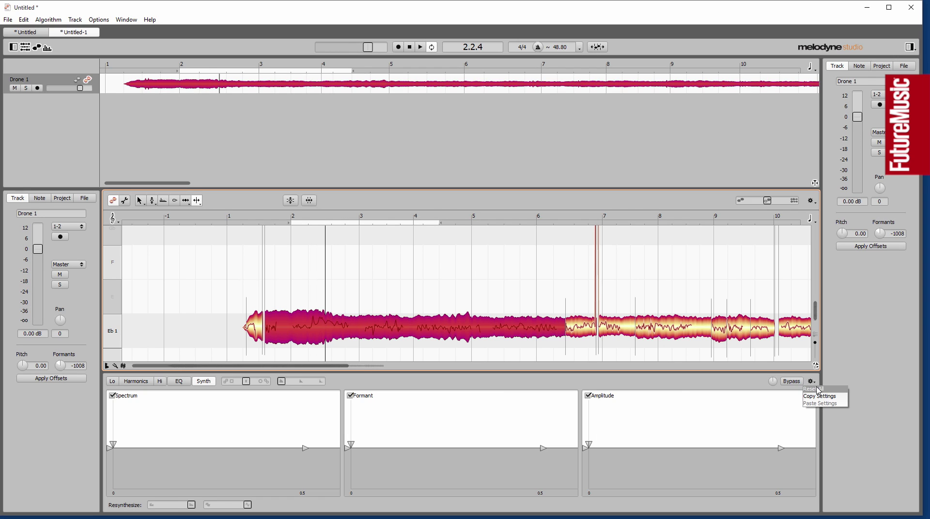
- Reset the Sound Editor settings, checking the EQ display and returning to Harmonics
{"action": "left_click", "coordinate": [818, 389]}
{"action": "left_click", "coordinate": [179, 382]}
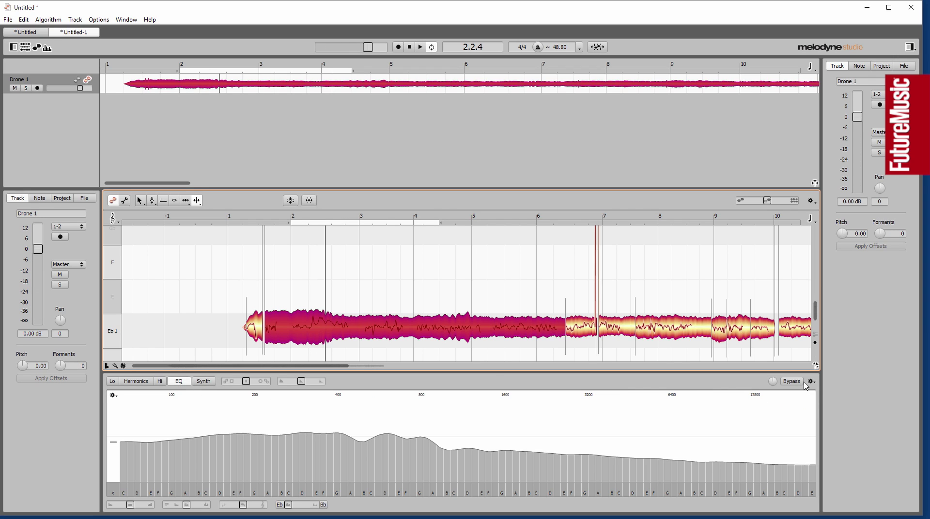
{"action": "left_click", "coordinate": [146, 382]}
{"action": "left_click", "coordinate": [811, 382]}
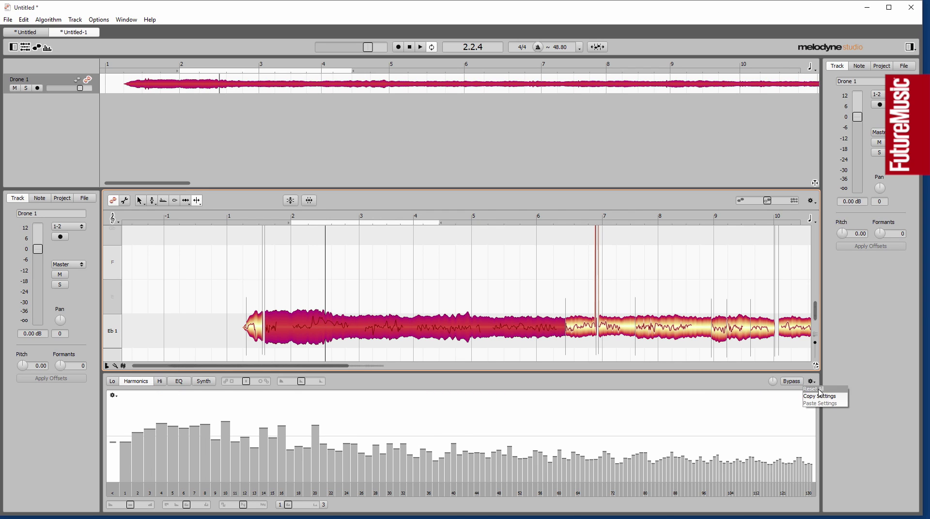
{"action": "left_click", "coordinate": [818, 390]}
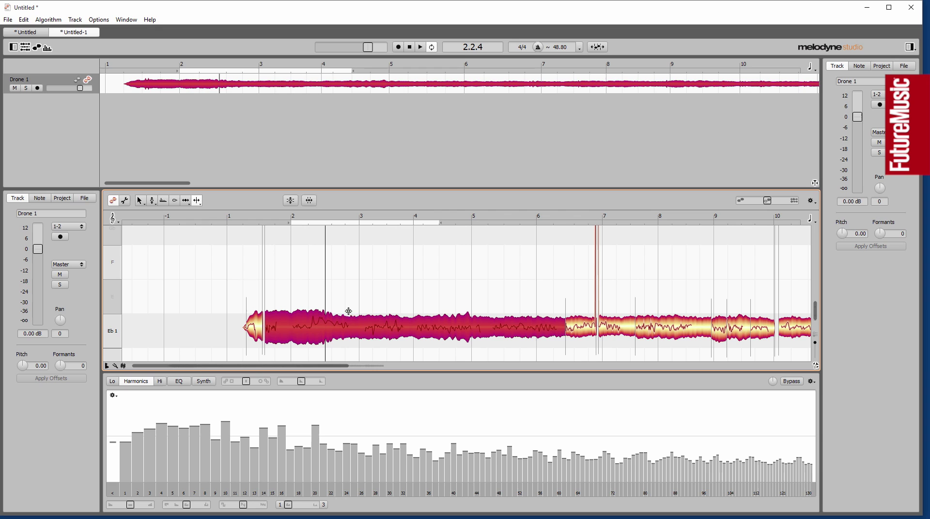
- Play the merged note, sweep the track's formant offset up to +672, and settle on -144
{"action": "key", "text": "space"}
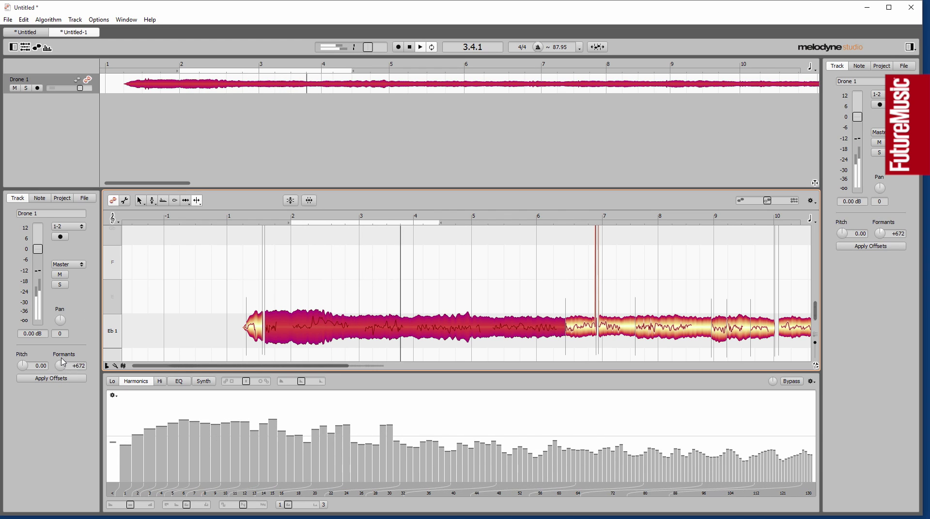
{"action": "left_click_drag", "start_coordinate": [63, 370], "coordinate": [68, 375]}
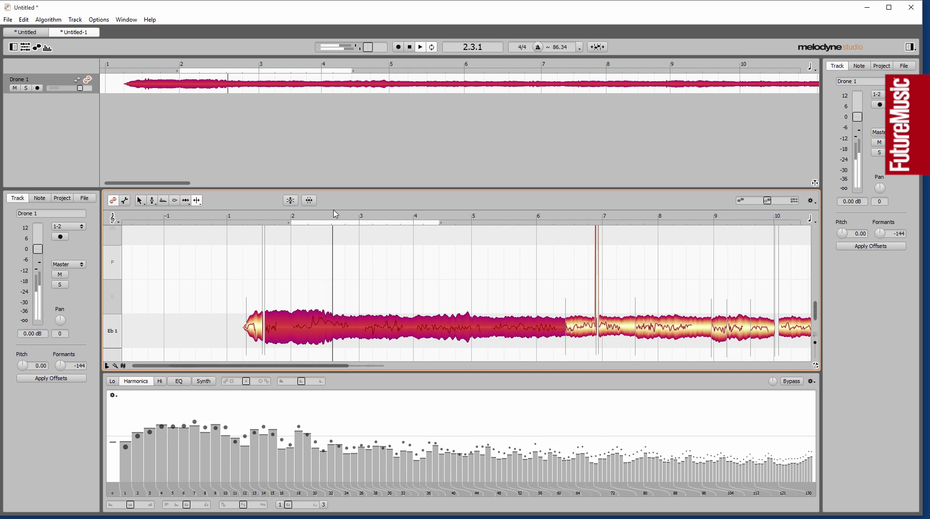
- Shift the cycle range to about bars 3 to 5.5, try the Sound Editor's Dynamics at +100 %, and lower it to its minimum
{"action": "left_click_drag", "start_coordinate": [345, 222], "coordinate": [427, 224]}
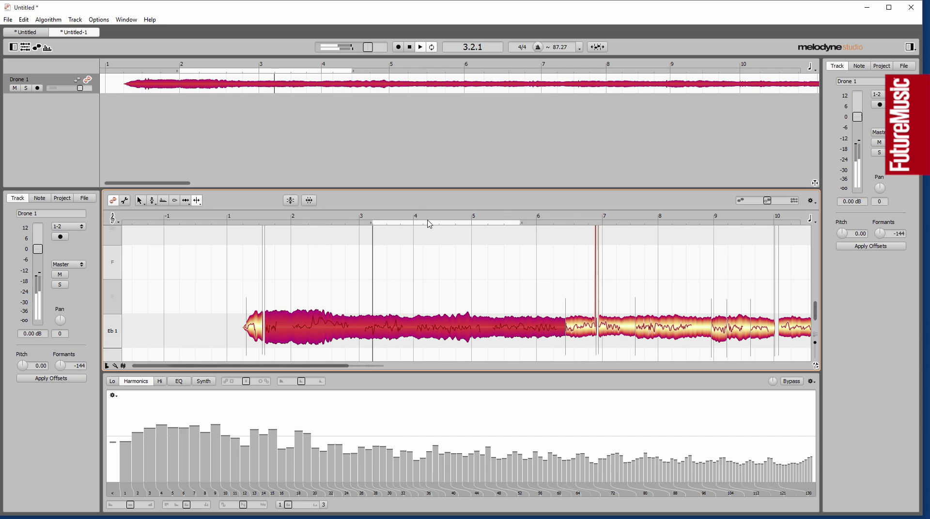
{"action": "left_click", "coordinate": [305, 383]}
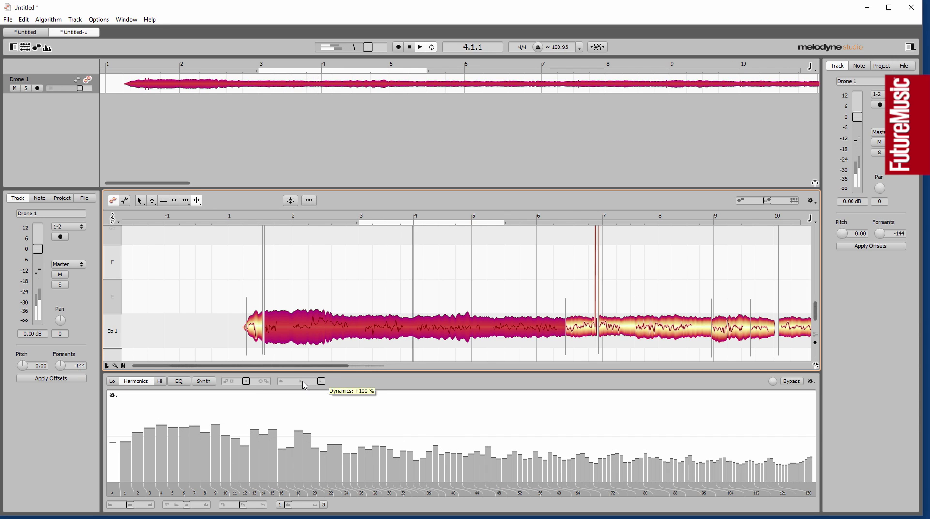
{"action": "left_click_drag", "start_coordinate": [303, 383], "coordinate": [283, 388]}
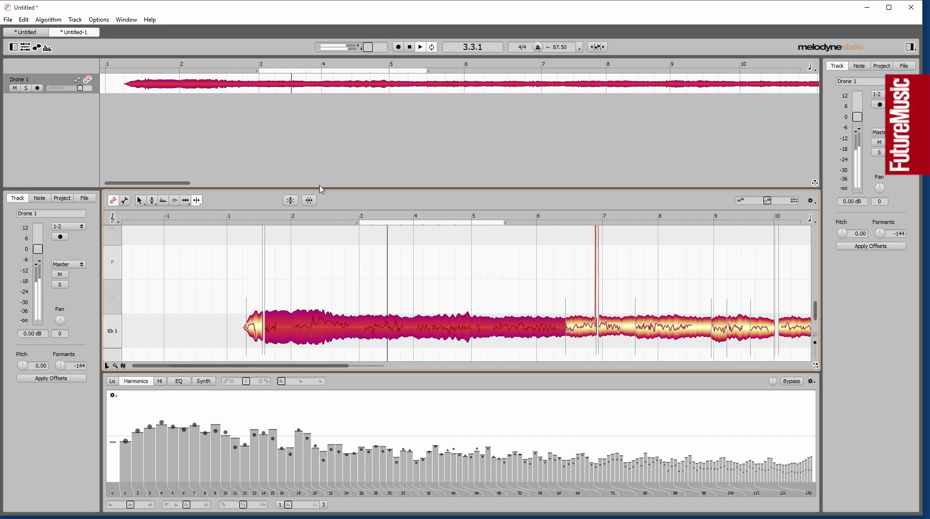
- Correct the selected note's pitch with Pitch Center at 0 % and Pitch Drift at 100 %, and activate the Pitch Tool
{"action": "left_click", "coordinate": [290, 200]}
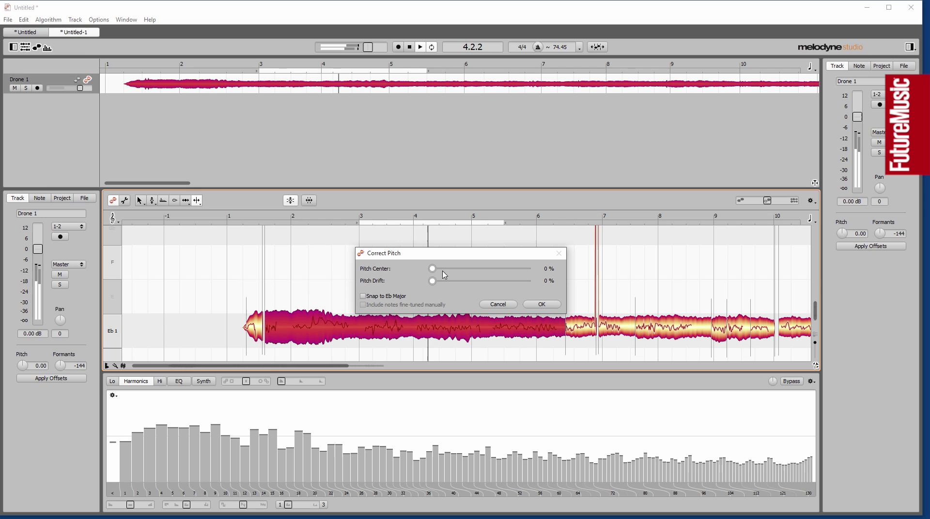
{"action": "mouse_move", "coordinate": [447, 270]}
{"action": "left_mouse_down"}
{"action": "mouse_move", "coordinate": [534, 267]}
{"action": "mouse_move", "coordinate": [437, 281]}
{"action": "left_mouse_up"}
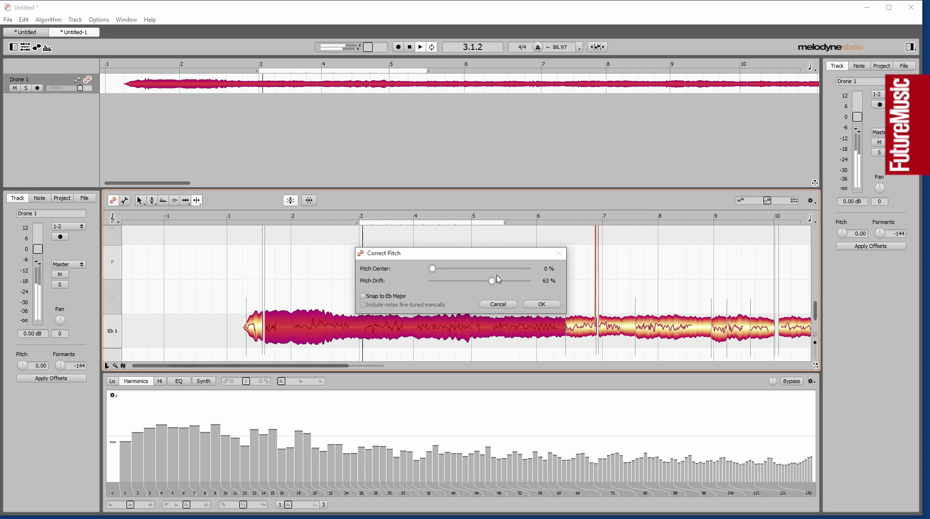
{"action": "left_click", "coordinate": [556, 304]}
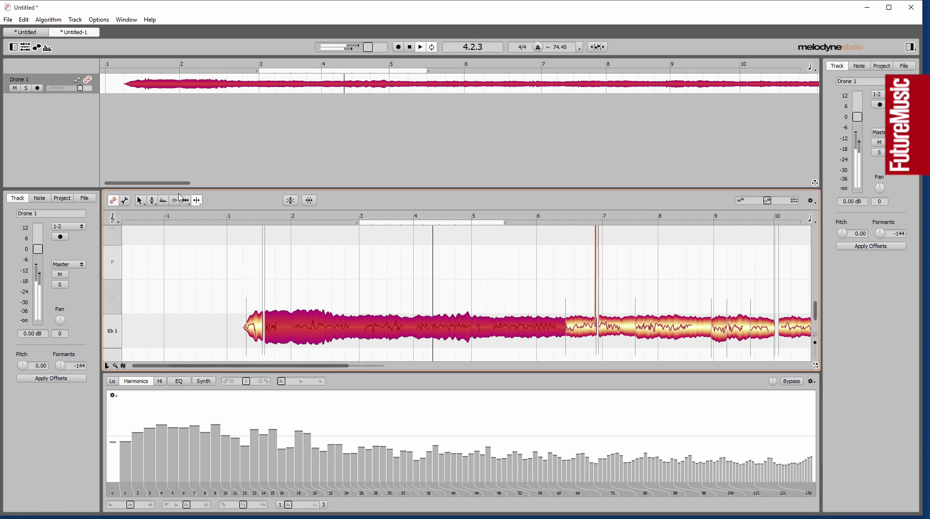
{"action": "left_click", "coordinate": [153, 201]}
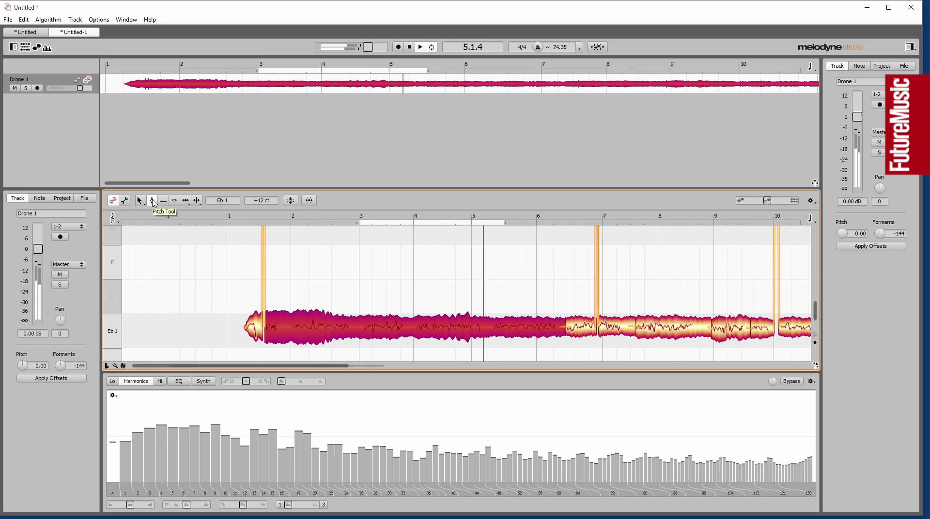
- Flatten the selected note's pitch modulation to -5.0 % with the Pitch Modulation Tool
{"action": "left_click", "coordinate": [153, 204]}
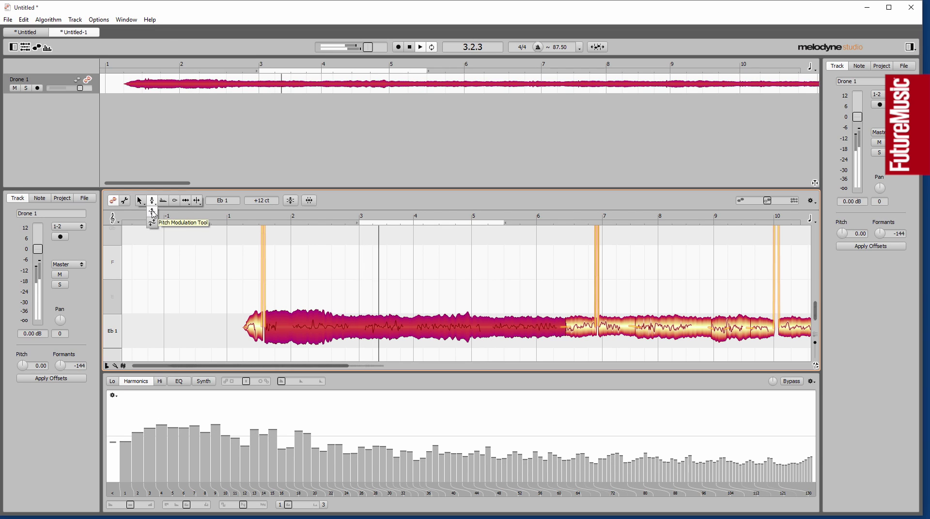
{"action": "left_click", "coordinate": [156, 226]}
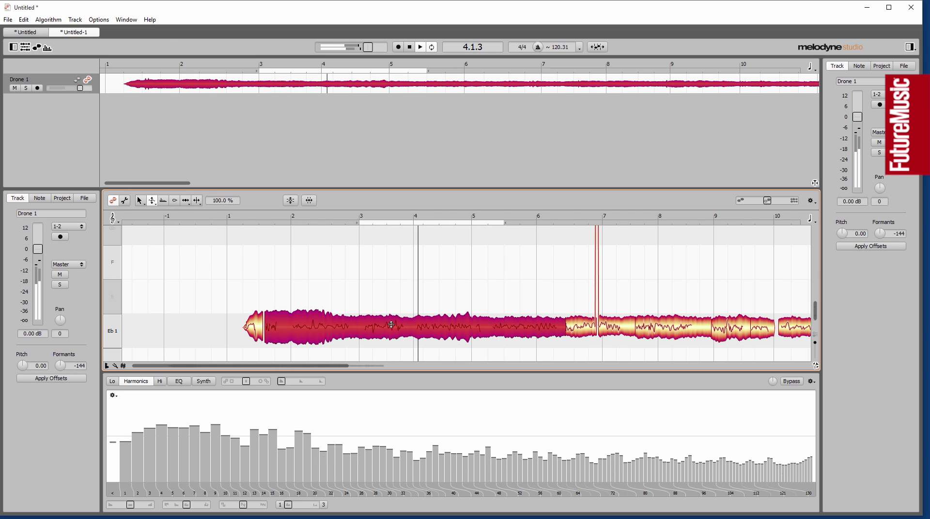
{"action": "left_click_drag", "start_coordinate": [452, 327], "coordinate": [487, 377]}
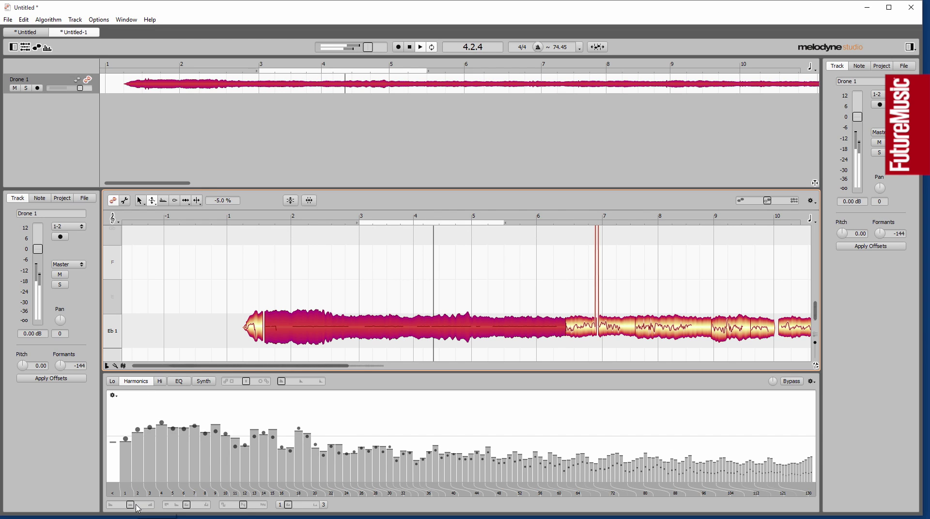
- Boost the note's upper harmonics slightly with the Harmonics macro sliders and open the Synth page
{"action": "left_click_drag", "start_coordinate": [130, 506], "coordinate": [138, 507]}
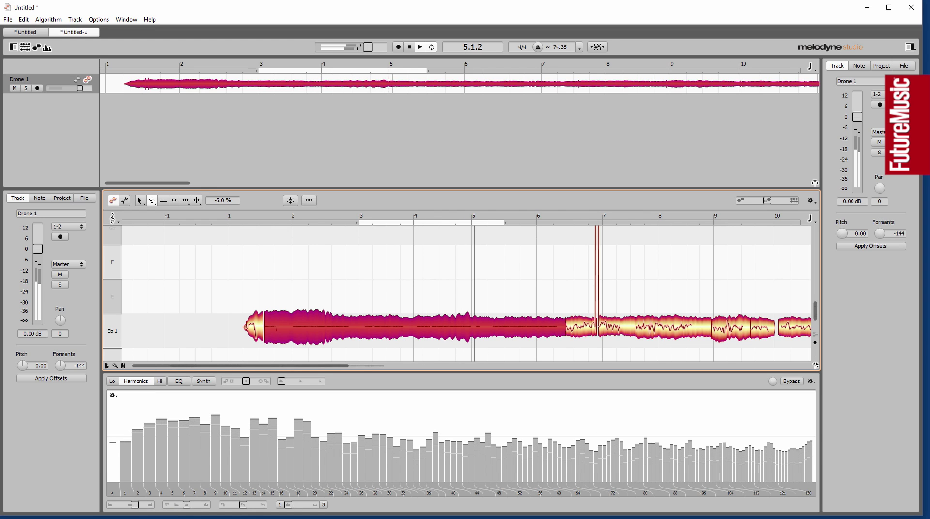
{"action": "mouse_move", "coordinate": [289, 505]}
{"action": "left_mouse_down"}
{"action": "mouse_move", "coordinate": [307, 508]}
{"action": "mouse_move", "coordinate": [290, 512]}
{"action": "left_mouse_up"}
{"action": "left_click", "coordinate": [204, 381]}
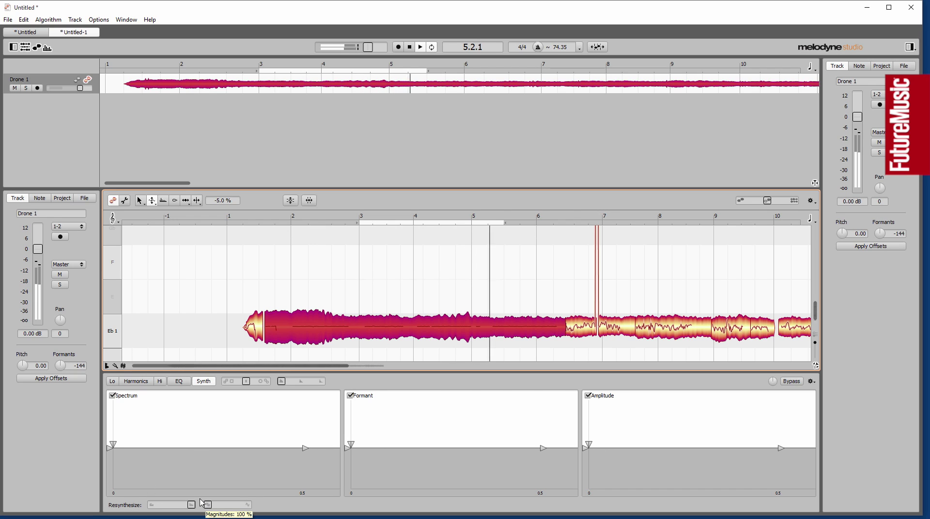
- Try the Resynthesize sliders, including Magnitudes, and return both to their minimum
{"action": "mouse_move", "coordinate": [208, 505]}
{"action": "left_mouse_down"}
{"action": "mouse_move", "coordinate": [239, 505]}
{"action": "mouse_move", "coordinate": [223, 505]}
{"action": "left_mouse_up"}
{"action": "mouse_move", "coordinate": [159, 504]}
{"action": "left_mouse_down"}
{"action": "mouse_move", "coordinate": [184, 504]}
{"action": "mouse_move", "coordinate": [151, 504]}
{"action": "left_mouse_up"}
{"action": "left_click_drag", "start_coordinate": [226, 505], "coordinate": [205, 506]}
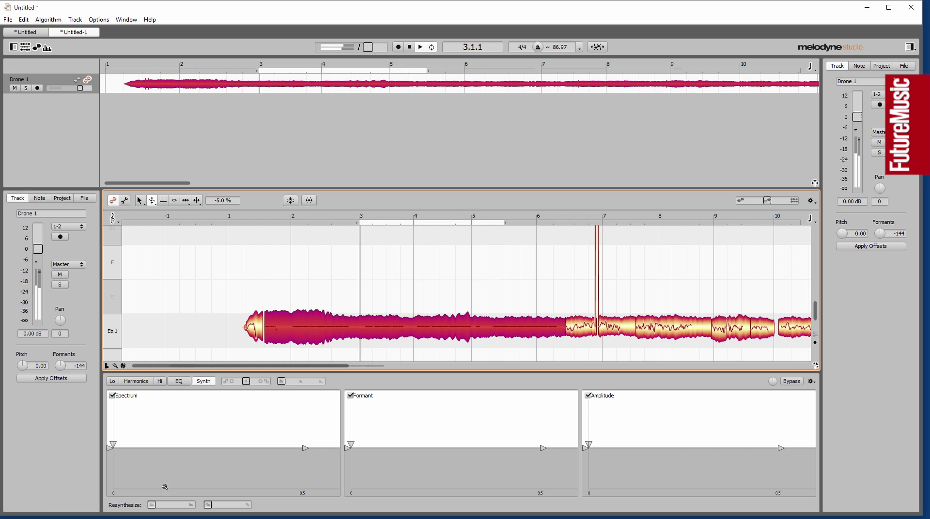
- Set the cycle range to about bars 1.5 to 3 and restart playback near the start of the merged note
{"action": "left_click_drag", "start_coordinate": [392, 227], "coordinate": [290, 229]}
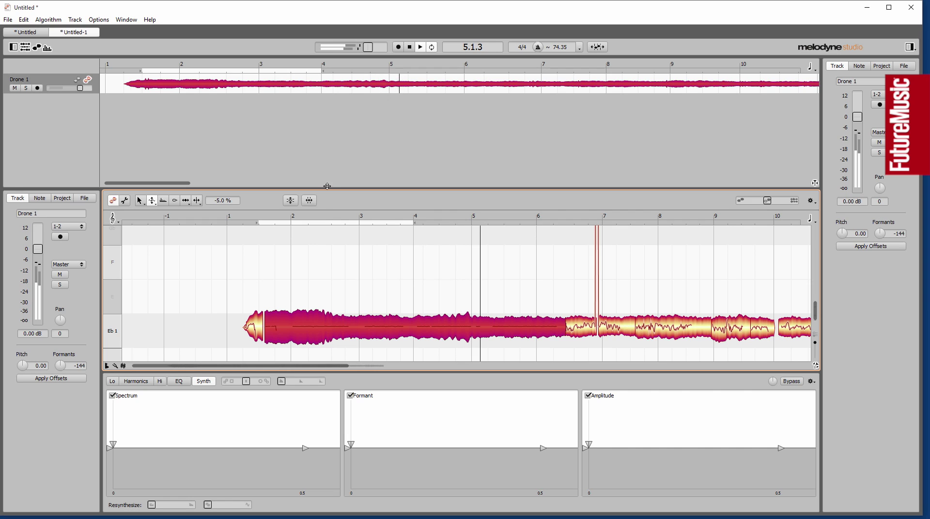
{"action": "left_click", "coordinate": [298, 224]}
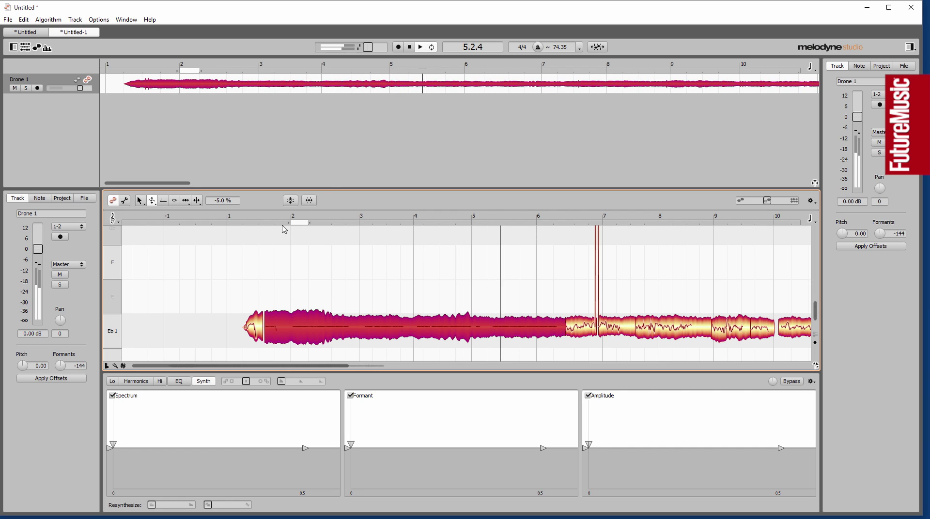
{"action": "left_click", "coordinate": [257, 220]}
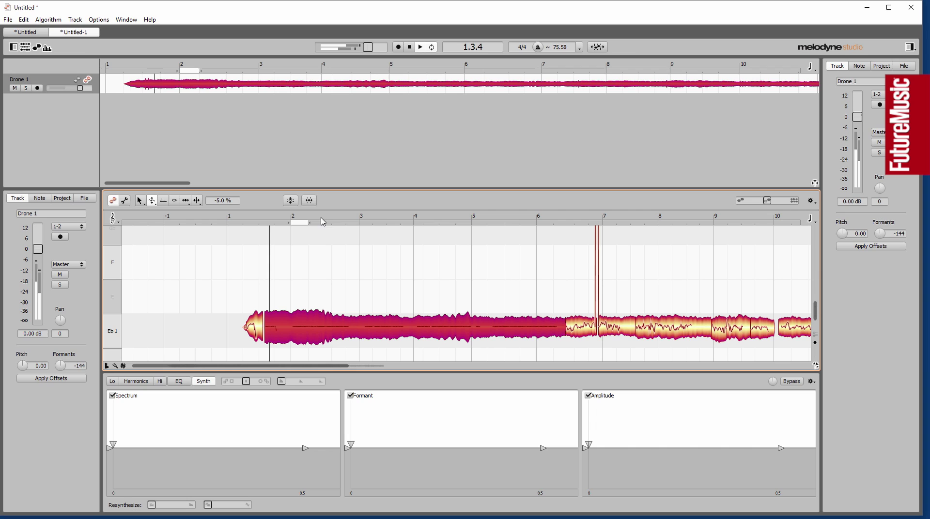
{"action": "left_click_drag", "start_coordinate": [309, 223], "coordinate": [357, 224]}
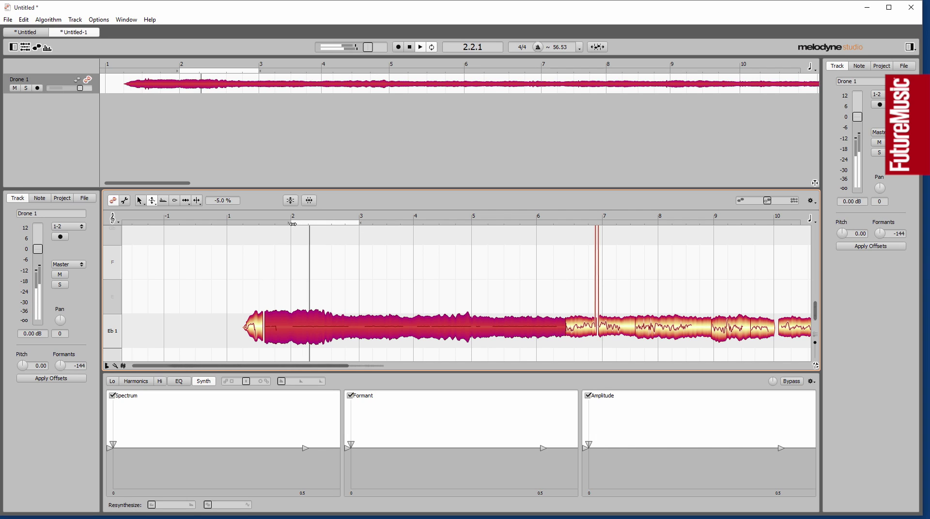
{"action": "left_click_drag", "start_coordinate": [292, 223], "coordinate": [252, 226]}
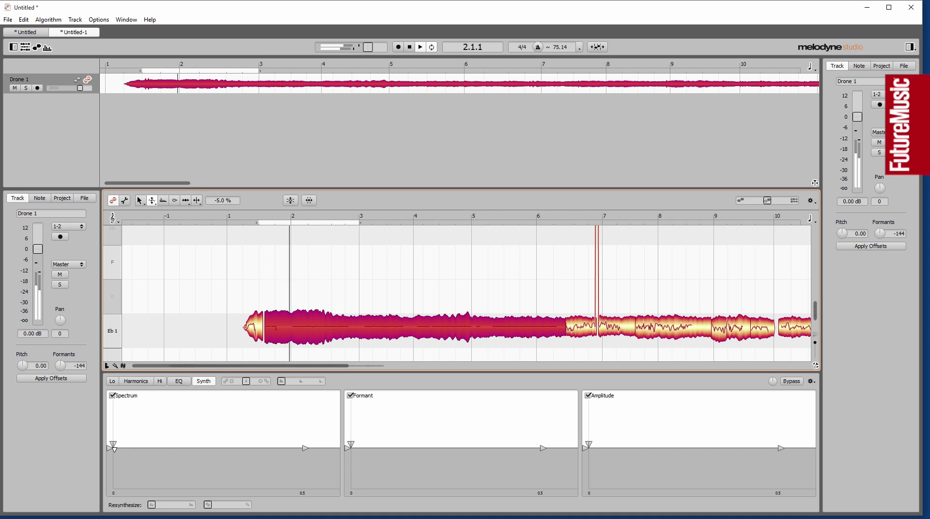
- Shape the Spectrum and Formant envelopes with low starts and high plateaus, letting Spectrum decay to the neutral line and Formant decay near its minimum
{"action": "left_click_drag", "start_coordinate": [114, 448], "coordinate": [224, 481]}
{"action": "left_click_drag", "start_coordinate": [112, 479], "coordinate": [286, 402]}
{"action": "left_click_drag", "start_coordinate": [351, 445], "coordinate": [431, 403]}
{"action": "left_click_drag", "start_coordinate": [350, 452], "coordinate": [350, 490]}
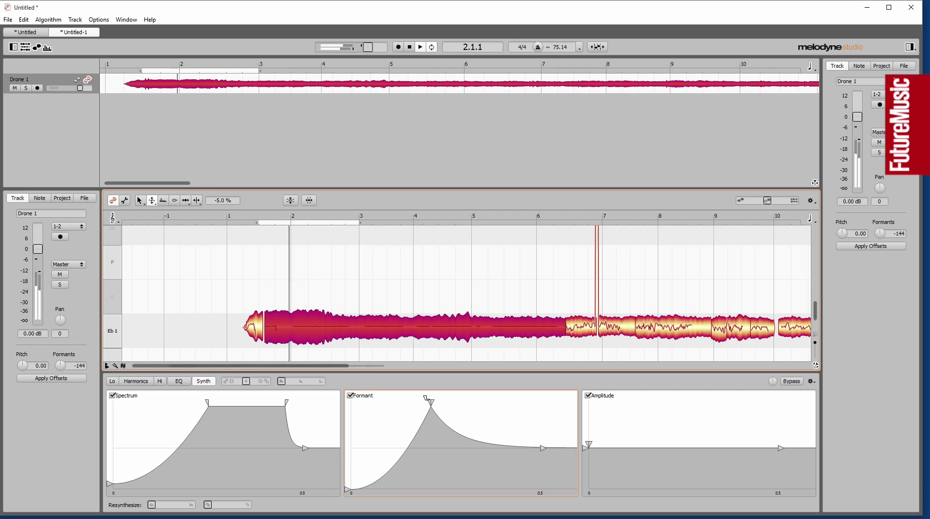
{"action": "left_click_drag", "start_coordinate": [435, 404], "coordinate": [570, 406]}
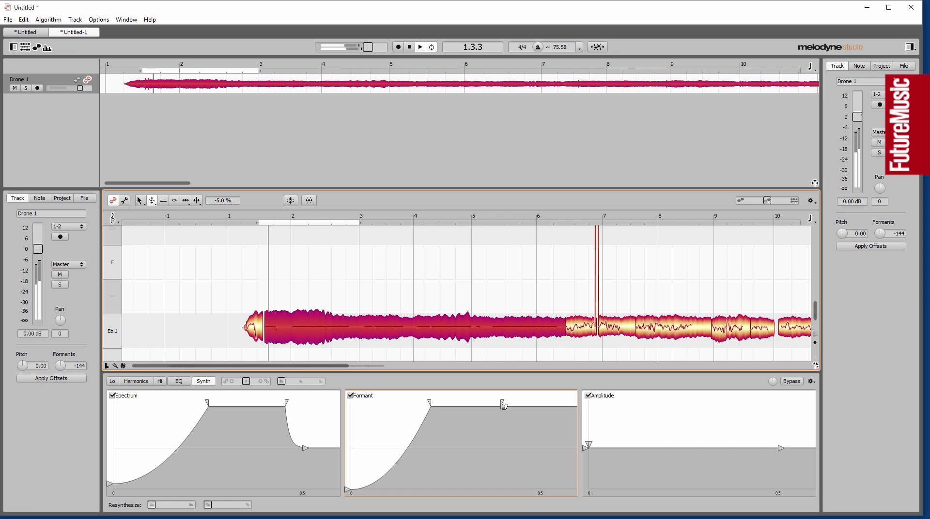
{"action": "left_click_drag", "start_coordinate": [504, 406], "coordinate": [526, 488]}
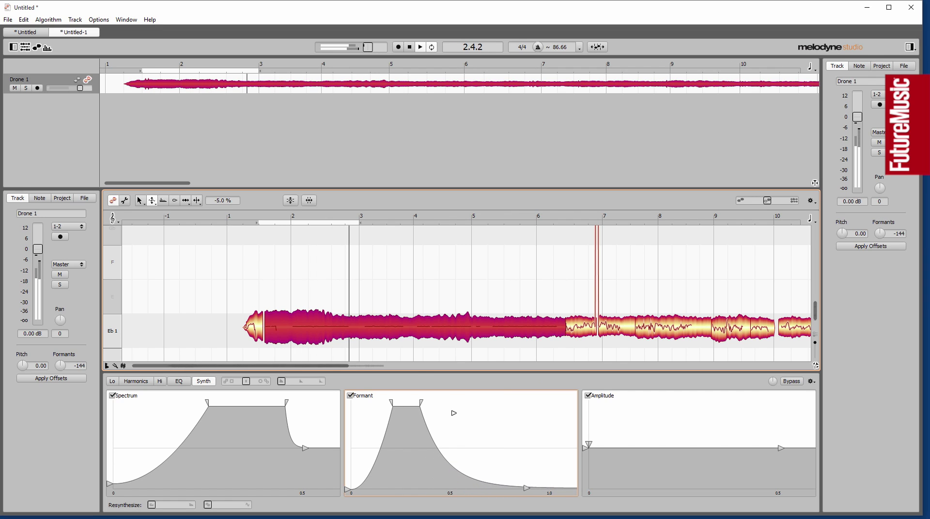
{"action": "left_click_drag", "start_coordinate": [419, 401], "coordinate": [461, 404]}
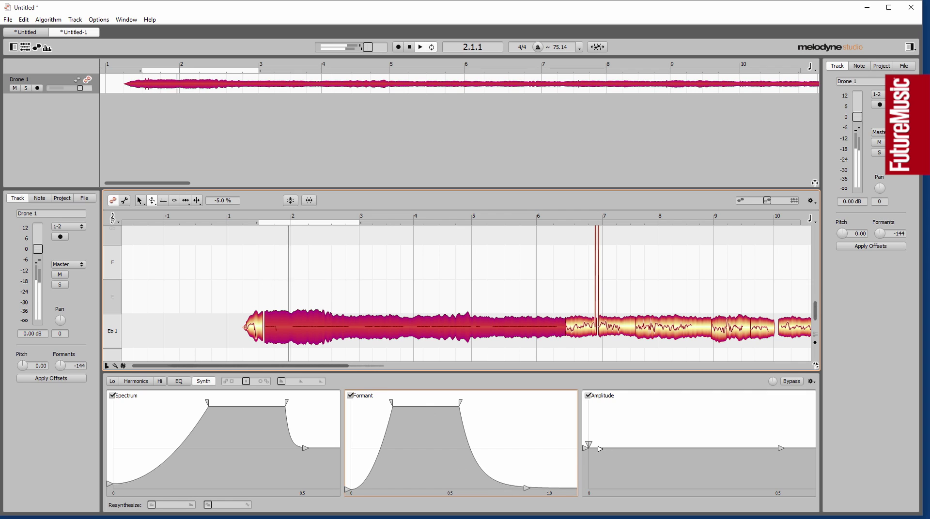
- Shape the Amplitude envelope with a lowered start, a gradual rise to a moderate plateau, and a decay to the neutral line
{"action": "left_click_drag", "start_coordinate": [582, 449], "coordinate": [719, 405]}
{"action": "left_click_drag", "start_coordinate": [591, 427], "coordinate": [658, 419]}
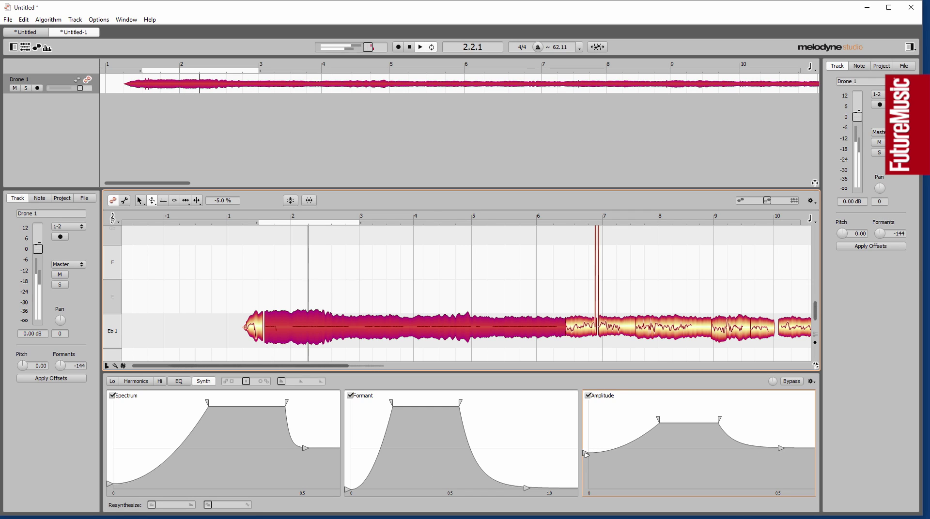
{"action": "left_click_drag", "start_coordinate": [585, 453], "coordinate": [585, 473]}
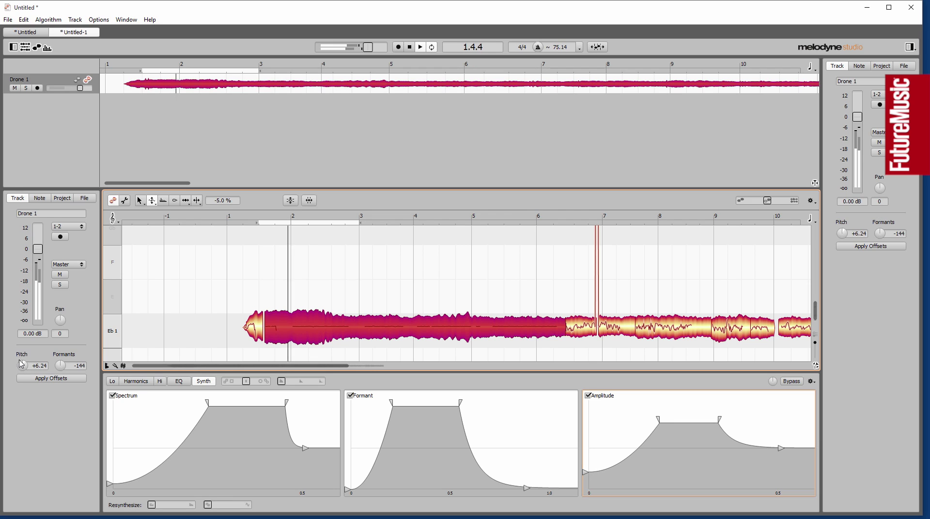
- Sweep the track's pitch offset and return it to 0.00, and lower the Sound Editor's emphasis slider slightly
{"action": "left_click_drag", "start_coordinate": [22, 364], "coordinate": [30, 335]}
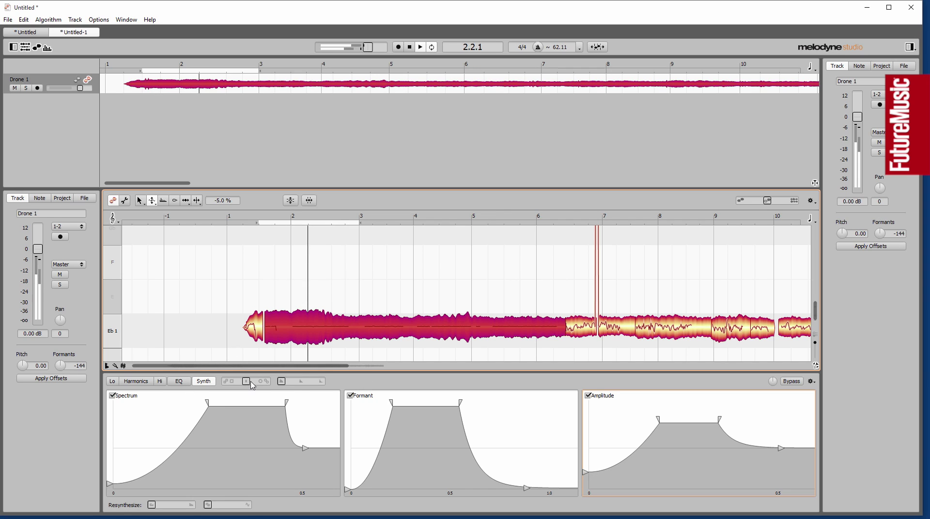
{"action": "mouse_move", "coordinate": [251, 382]}
{"action": "left_mouse_down"}
{"action": "mouse_move", "coordinate": [265, 380]}
{"action": "mouse_move", "coordinate": [243, 387]}
{"action": "left_mouse_up"}
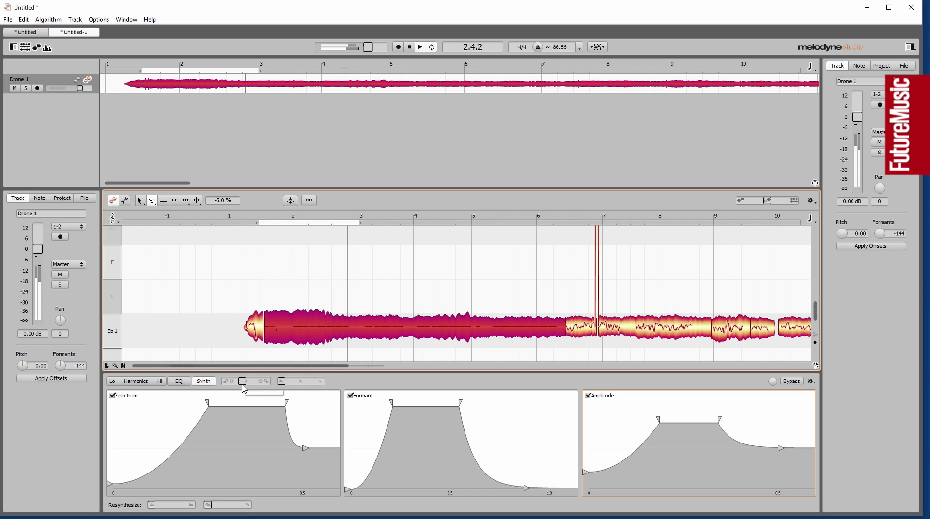
- Show the EQ page, raise the track's formant offset to +1248, and deselect the drone's notes
{"action": "left_click", "coordinate": [177, 382]}
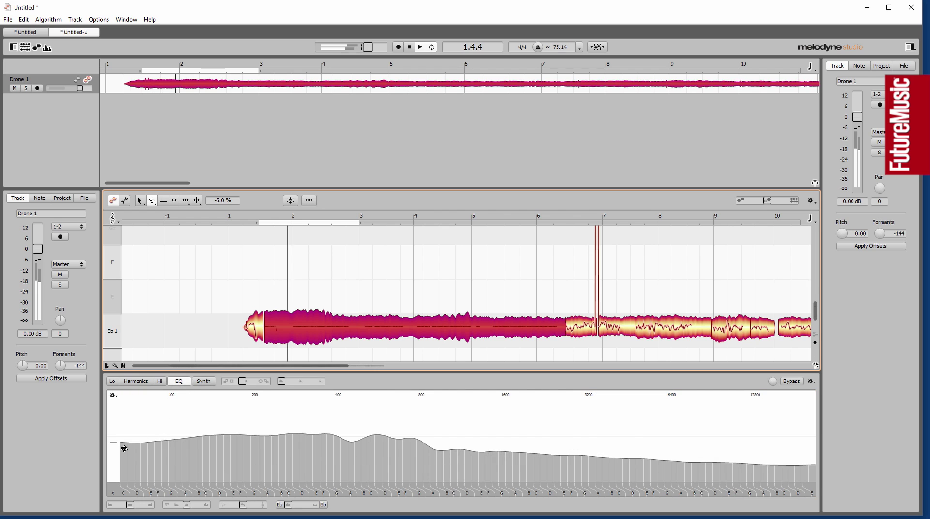
{"action": "left_click_drag", "start_coordinate": [82, 372], "coordinate": [64, 355]}
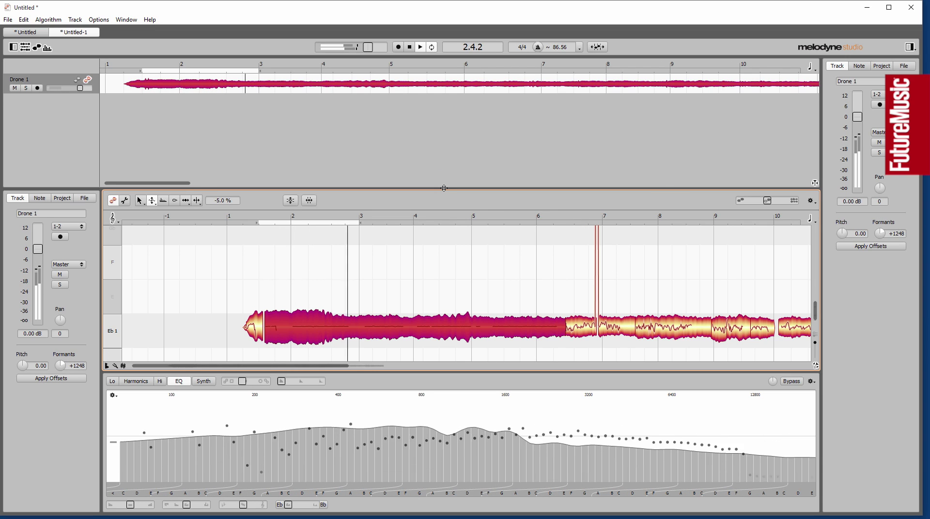
{"action": "left_click", "coordinate": [427, 163]}
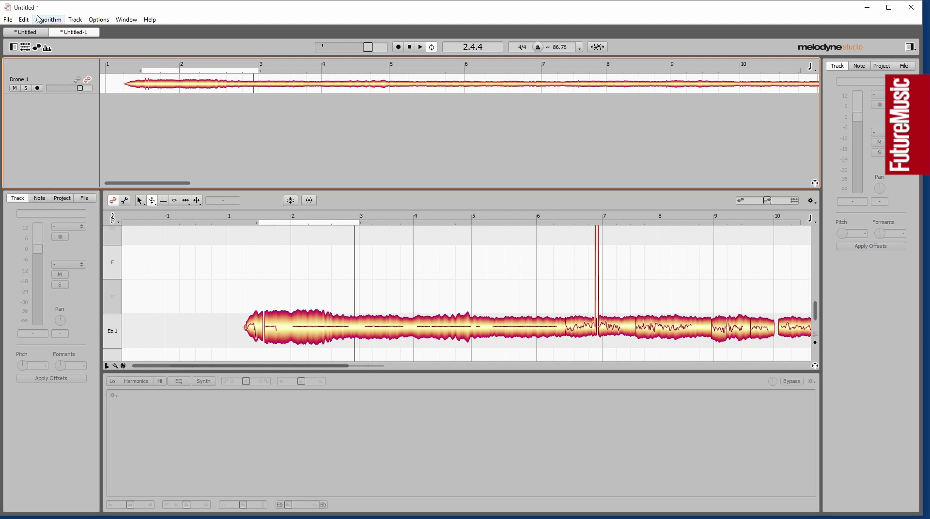
- Create a new project and import the audio file Piano Chords 115bpm.wav
{"action": "left_click", "coordinate": [7, 19]}
{"action": "left_click", "coordinate": [19, 29]}
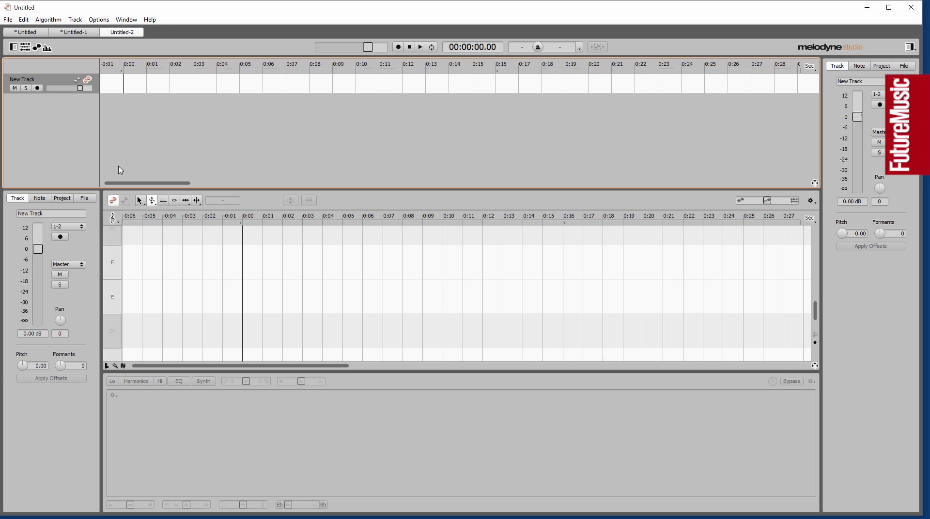
{"action": "left_click", "coordinate": [6, 20]}
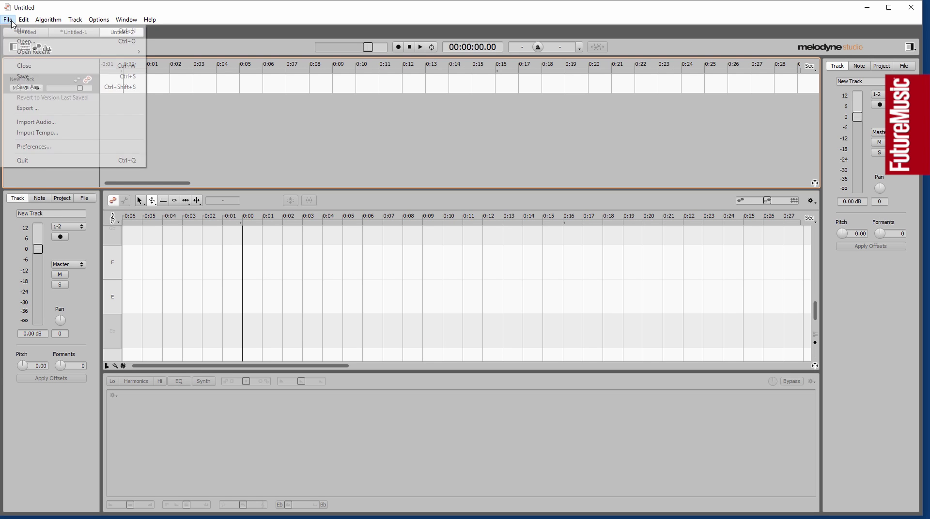
{"action": "left_click", "coordinate": [57, 122]}
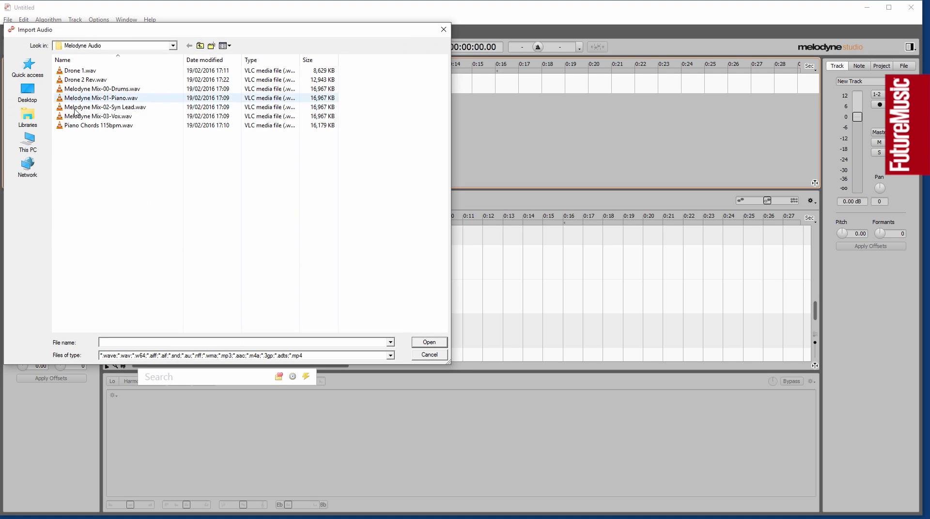
{"action": "left_click", "coordinate": [102, 126]}
{"action": "left_click", "coordinate": [435, 345]}
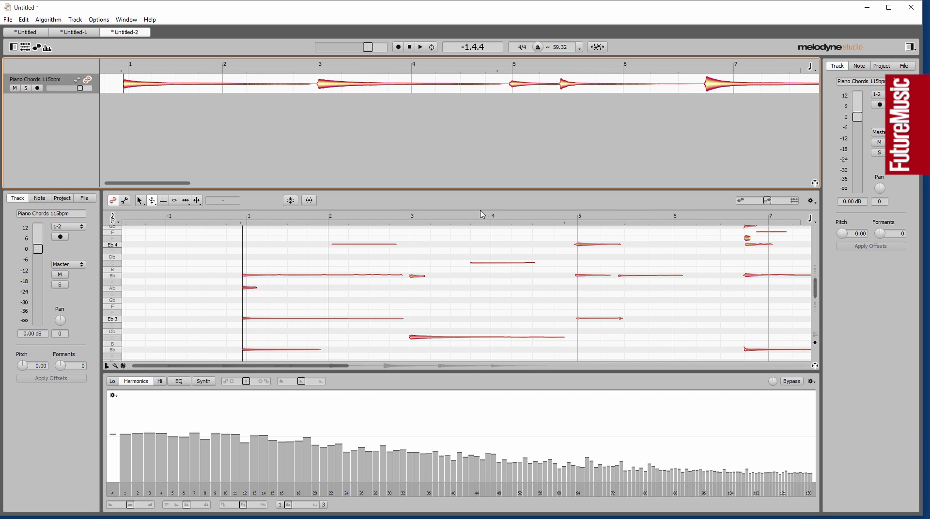
- Enlarge the Note Editor, and play the first piano chord with a cycle range from just before bar 1 to about bar 1.75
{"action": "left_click", "coordinate": [25, 48]}
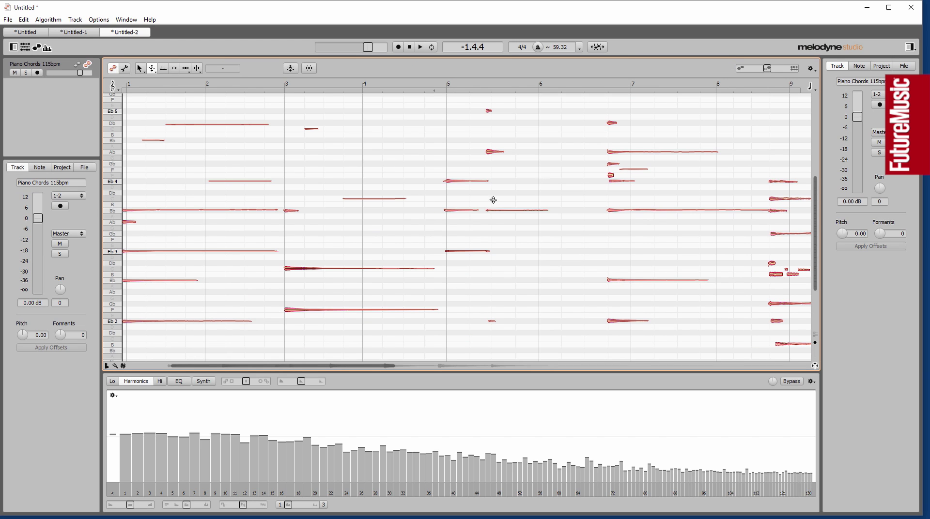
{"action": "key", "text": "space"}
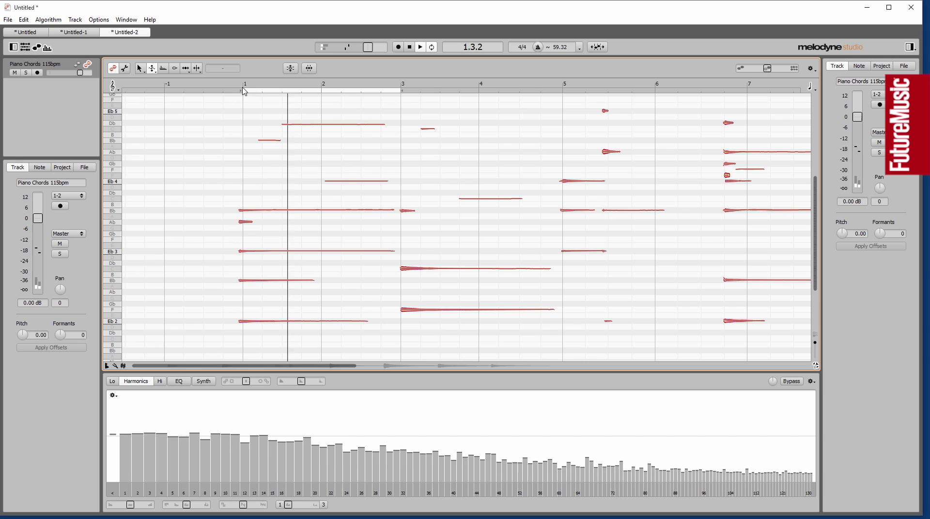
{"action": "left_click_drag", "start_coordinate": [237, 90], "coordinate": [218, 91]}
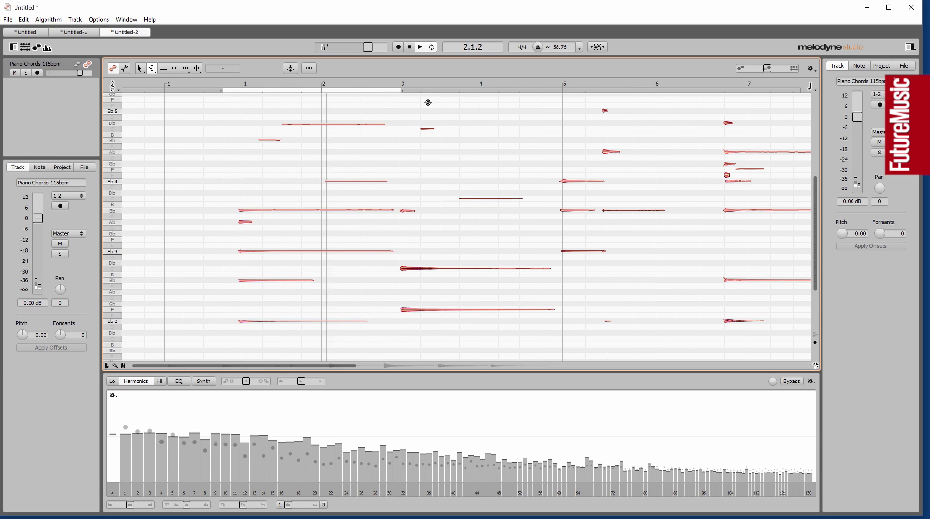
{"action": "left_click_drag", "start_coordinate": [401, 94], "coordinate": [302, 93]}
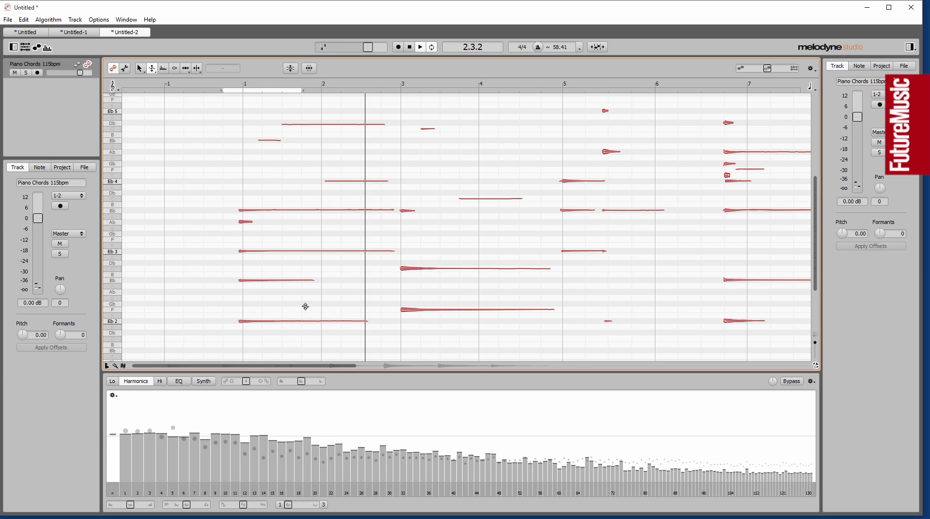
{"action": "left_click", "coordinate": [213, 87]}
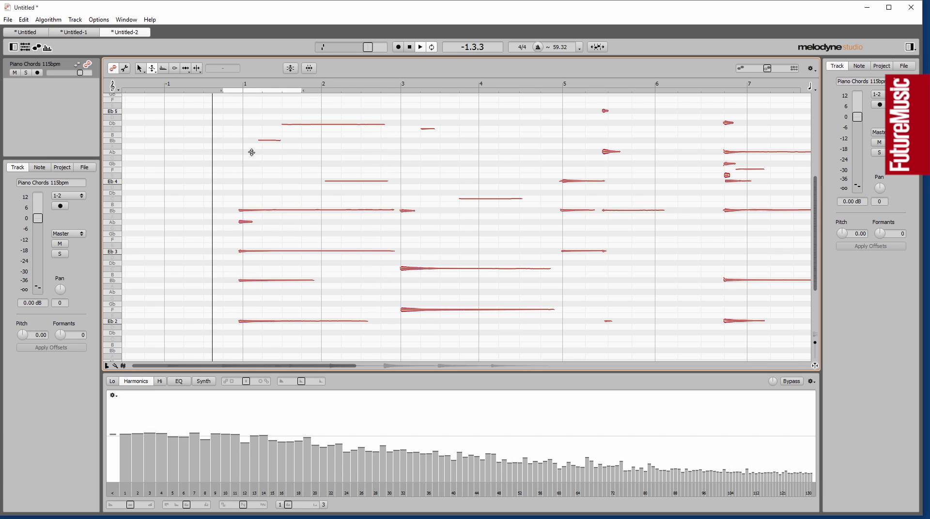
- Shape the piano chords' Synth Spectrum envelope to start at its minimum and rise to the neutral line at about 0.4
{"action": "left_click", "coordinate": [204, 381]}
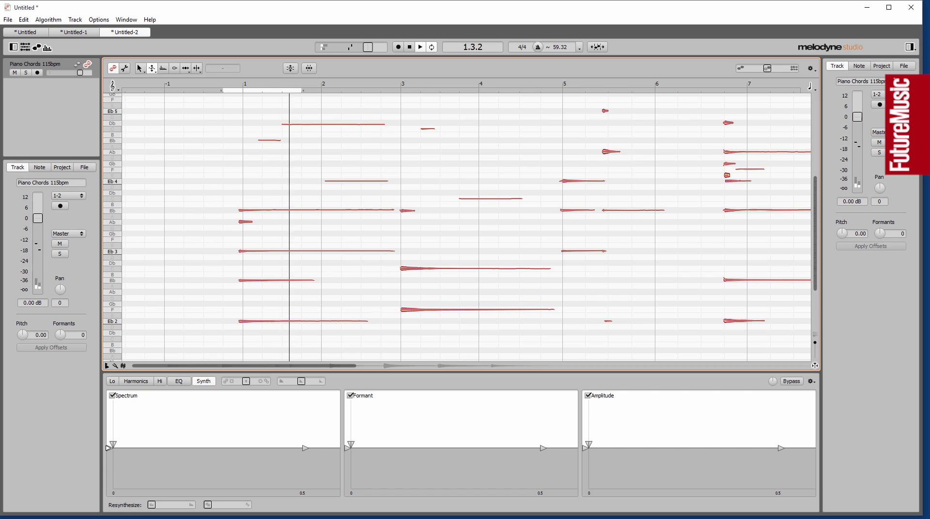
{"action": "left_click_drag", "start_coordinate": [110, 448], "coordinate": [110, 490]}
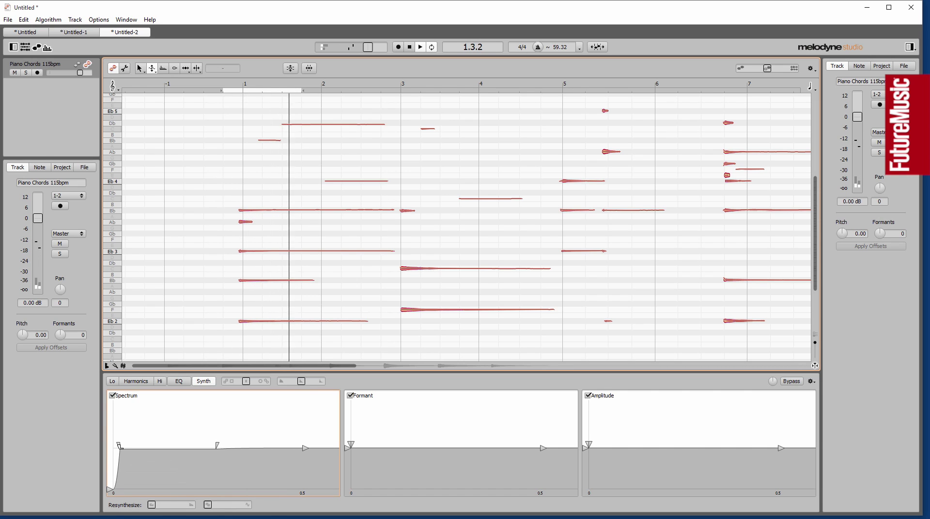
{"action": "left_click_drag", "start_coordinate": [119, 446], "coordinate": [287, 445]}
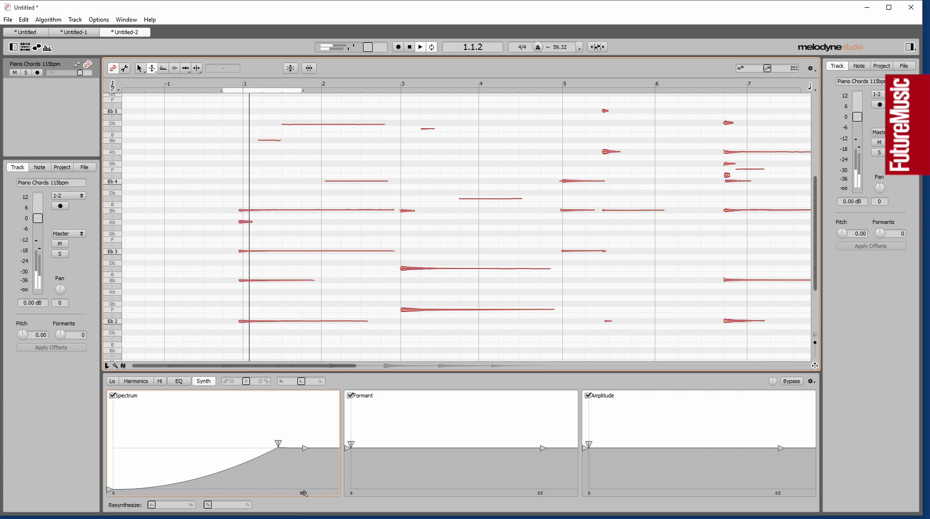
{"action": "left_click_drag", "start_coordinate": [302, 493], "coordinate": [182, 505]}
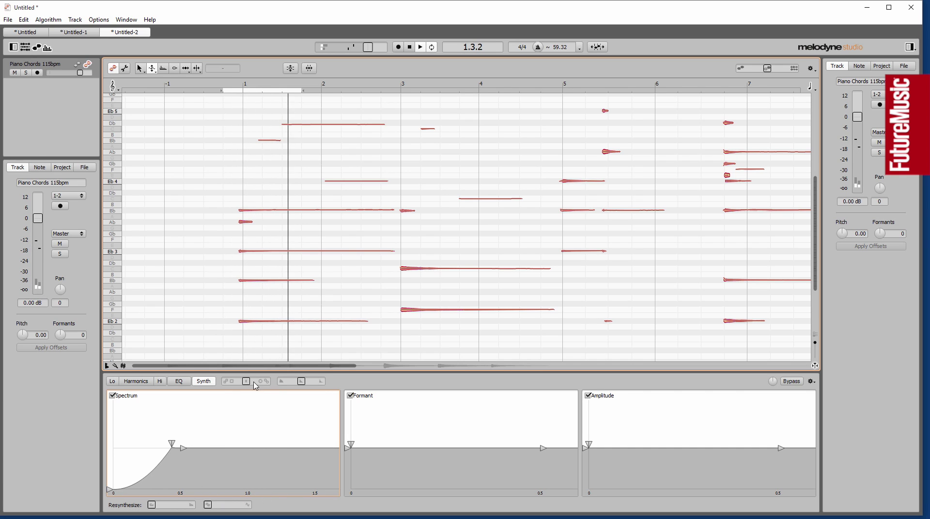
- Set the Sound Editor's first global sound macro to its minimum and the first Resynthesize control to its maximum
{"action": "left_click_drag", "start_coordinate": [248, 382], "coordinate": [230, 382]}
{"action": "left_click_drag", "start_coordinate": [151, 506], "coordinate": [208, 505]}
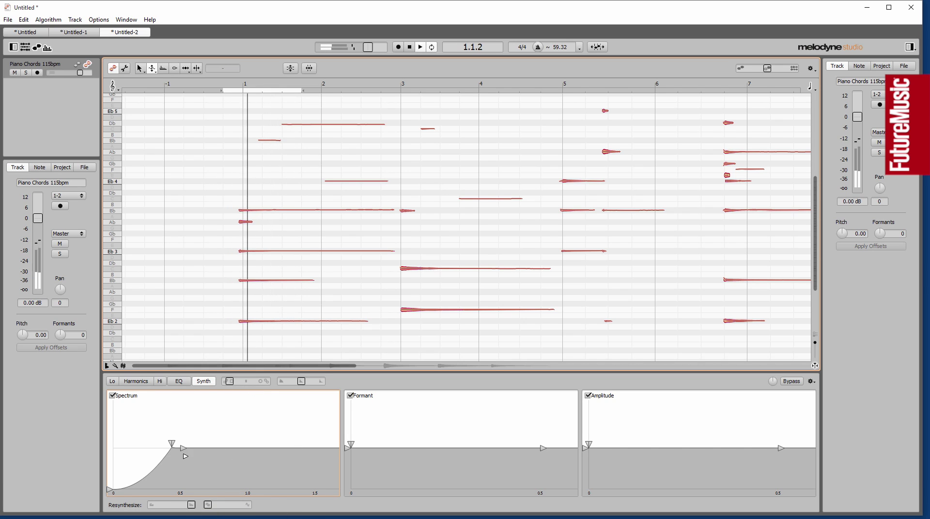
- Shape the Spectrum envelope to step up sharply at about 1.1, and the Formant envelope to stay at minimum until a steep rise at about 3.3
{"action": "left_click_drag", "start_coordinate": [197, 448], "coordinate": [220, 410]}
{"action": "left_click_drag", "start_coordinate": [173, 444], "coordinate": [259, 464]}
{"action": "left_click_drag", "start_coordinate": [350, 444], "coordinate": [469, 474]}
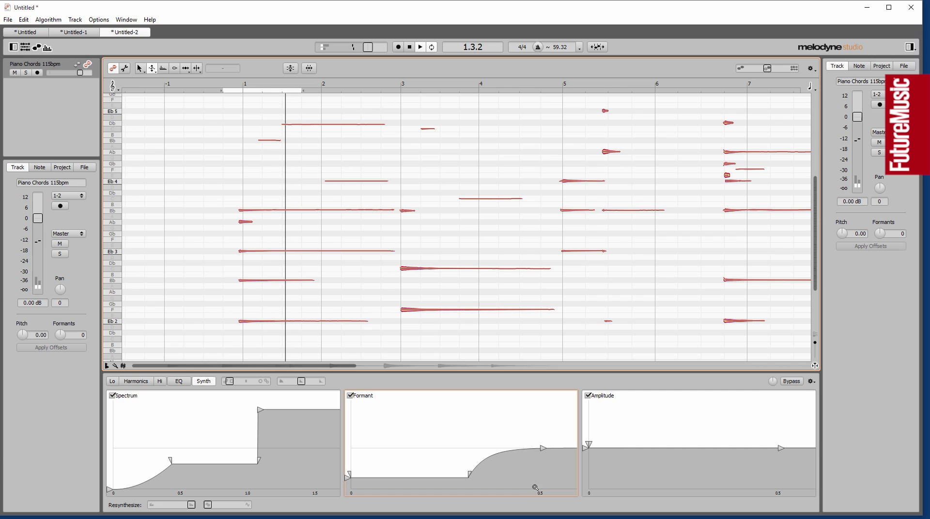
{"action": "left_click_drag", "start_coordinate": [543, 497], "coordinate": [354, 505]}
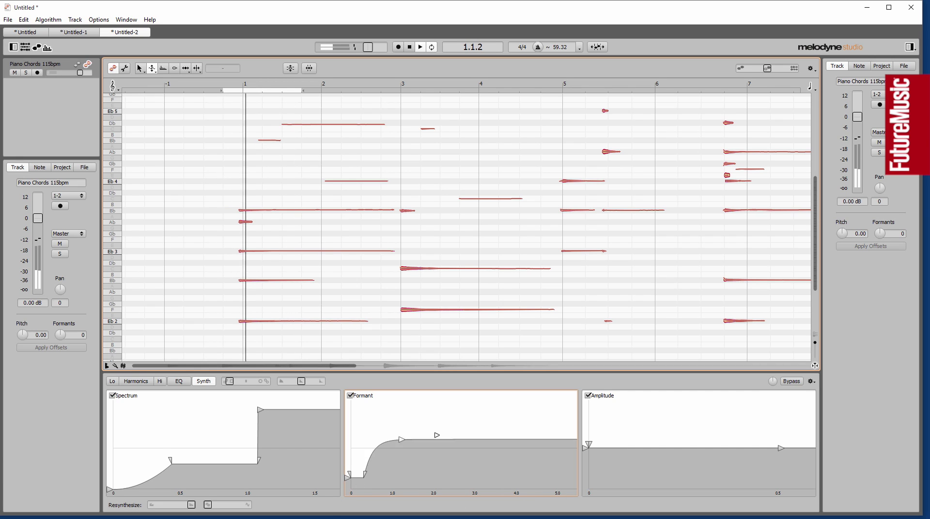
{"action": "left_click_drag", "start_coordinate": [436, 435], "coordinate": [524, 407]}
{"action": "left_click_drag", "start_coordinate": [365, 476], "coordinate": [487, 495]}
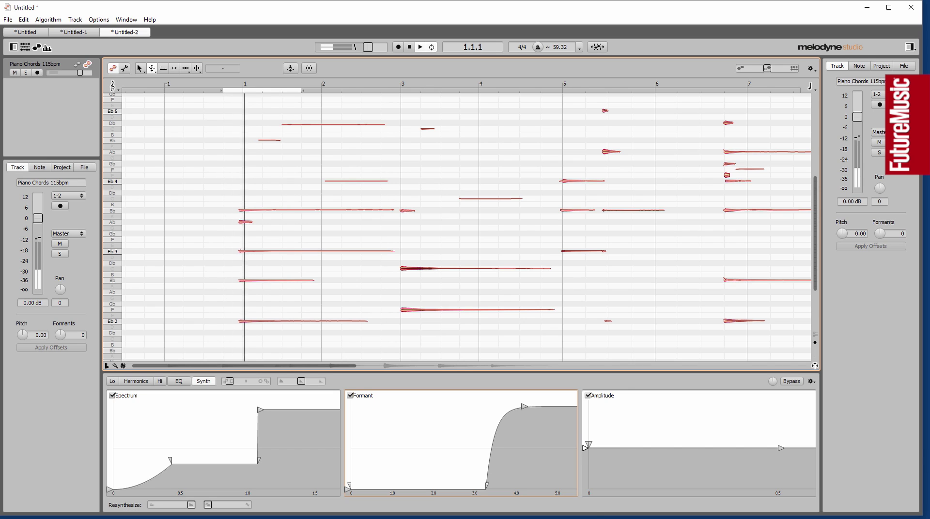
- Shape the Amplitude envelope to rise from minimum to a high peak at about 0.35, and start the Spectrum envelope's second rise near neutral at about 0.7
{"action": "left_click_drag", "start_coordinate": [585, 448], "coordinate": [585, 490]}
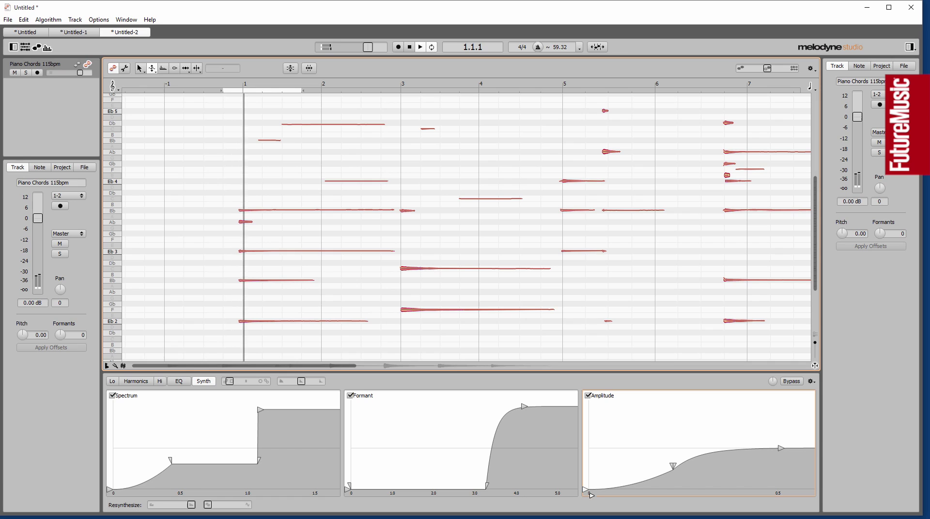
{"action": "left_click_drag", "start_coordinate": [673, 465], "coordinate": [718, 392]}
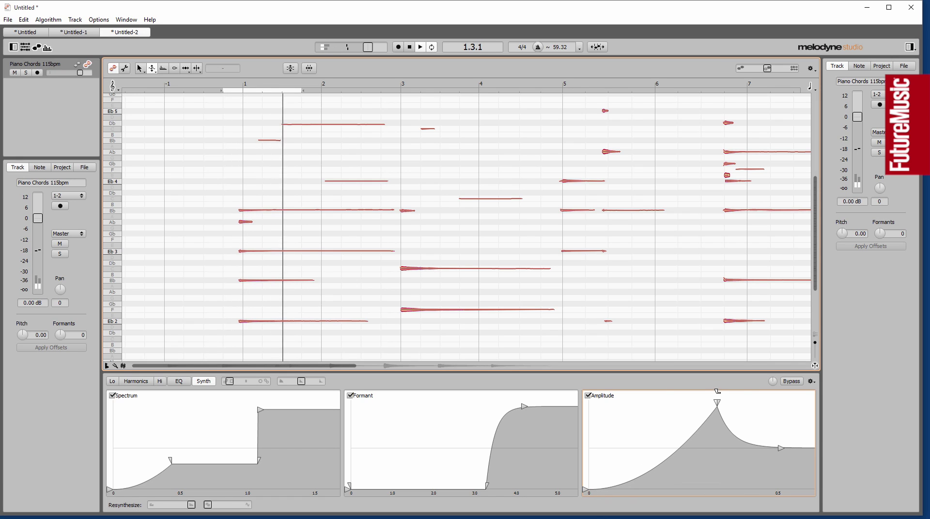
{"action": "left_click_drag", "start_coordinate": [259, 460], "coordinate": [204, 440]}
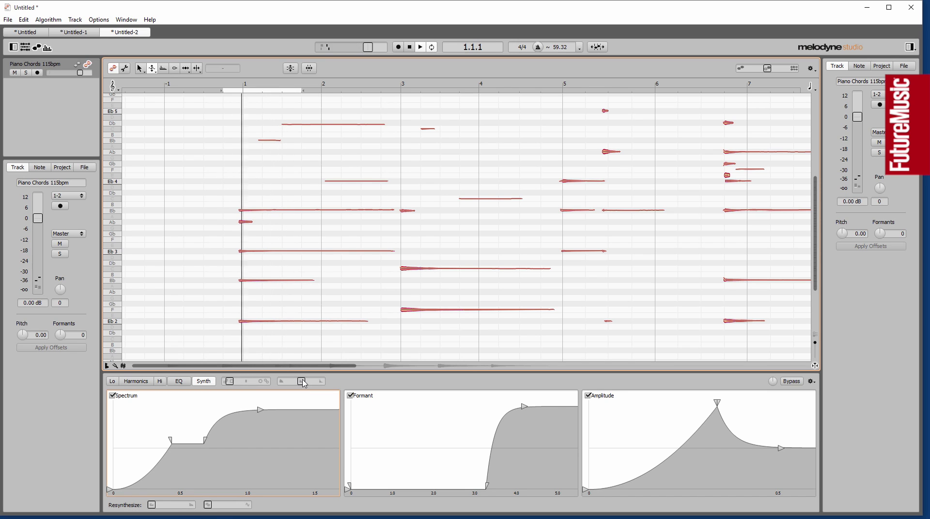
- Set Brilliance to -100 % on the EQ page and raise the Sound Editor's second global sound macro above its centre
{"action": "left_click_drag", "start_coordinate": [302, 382], "coordinate": [251, 382]}
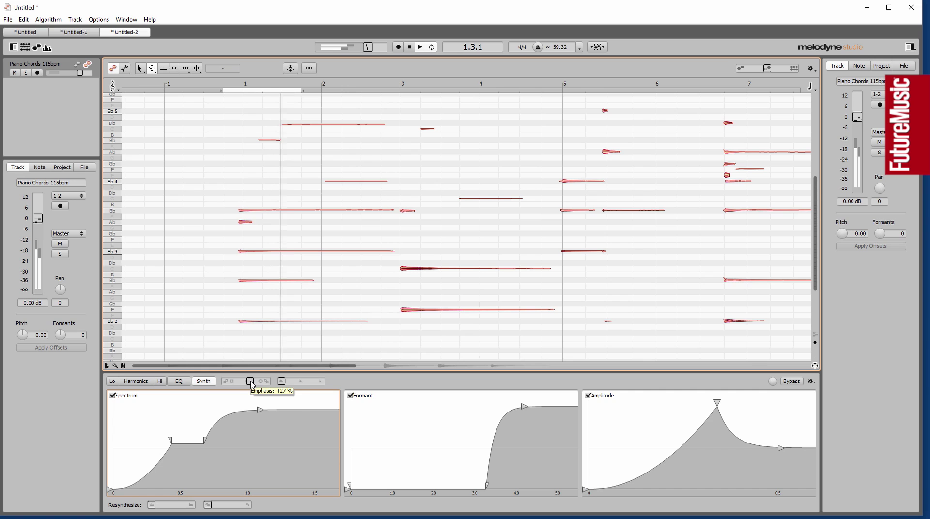
{"action": "left_click", "coordinate": [171, 384]}
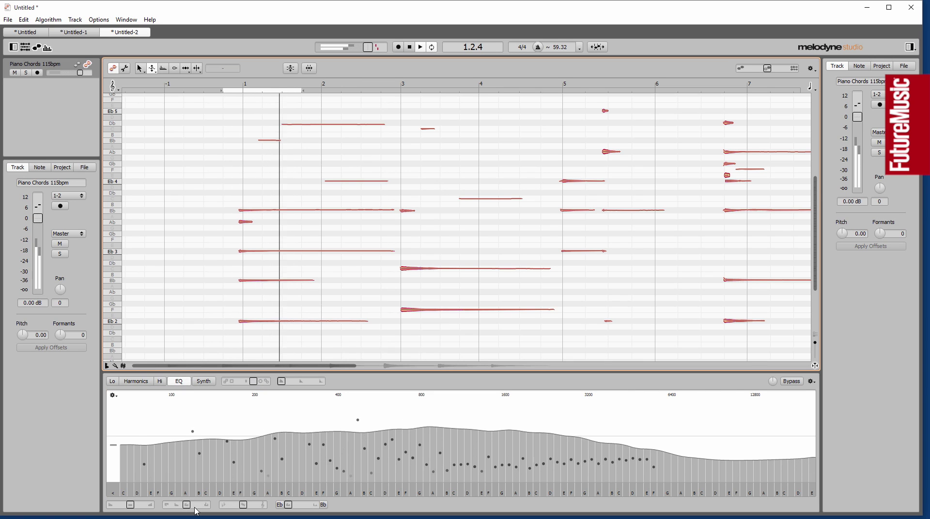
{"action": "left_click_drag", "start_coordinate": [131, 505], "coordinate": [103, 512]}
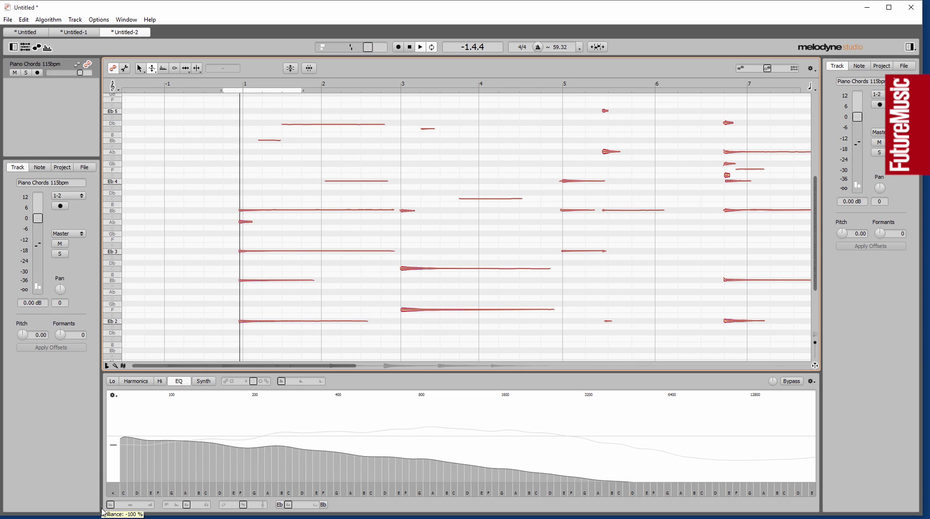
{"action": "left_click_drag", "start_coordinate": [281, 383], "coordinate": [314, 382]}
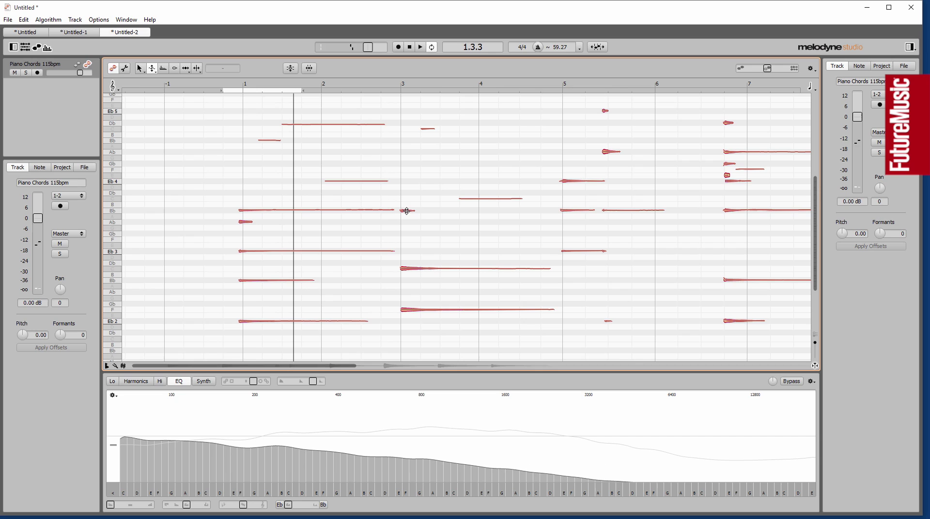